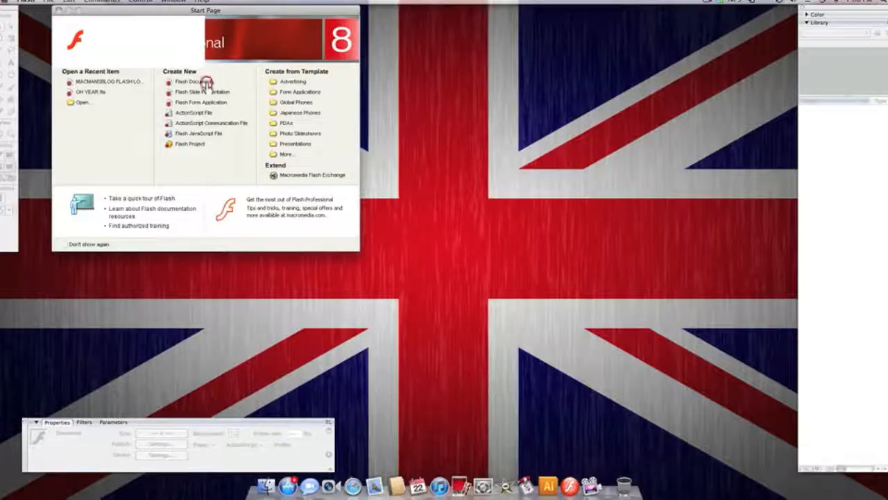
Create a new Flash document and draw a static text box about 50 by 132 pixels near the stage's upper-left corner
{"action": "left_click", "coordinate": [192, 82]}
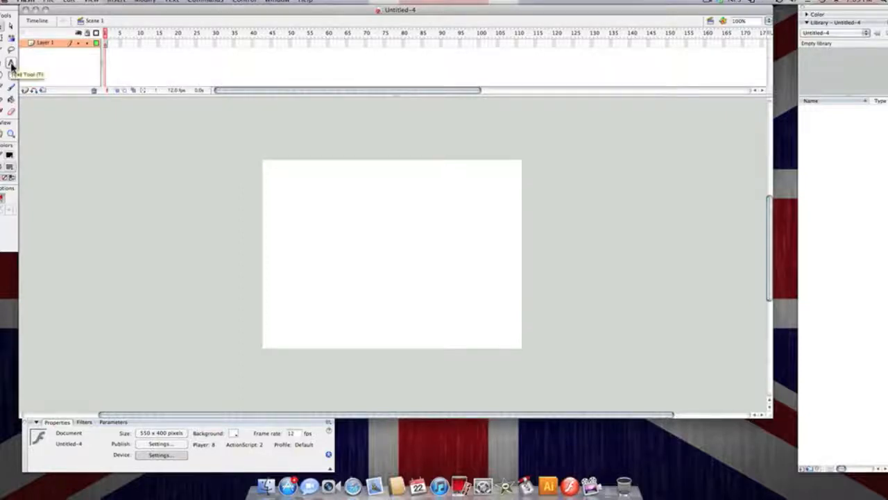
{"action": "left_click", "coordinate": [11, 63]}
{"action": "left_click_drag", "start_coordinate": [284, 202], "coordinate": [309, 262]}
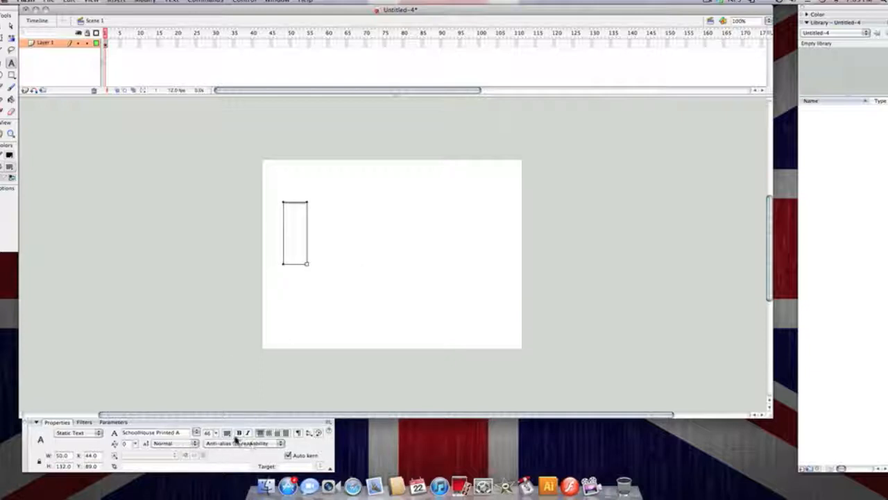
Set the empty text box's text direction to Horizontal, leaving anti-aliasing on Anti-alias for readability
{"action": "left_click", "coordinate": [252, 443]}
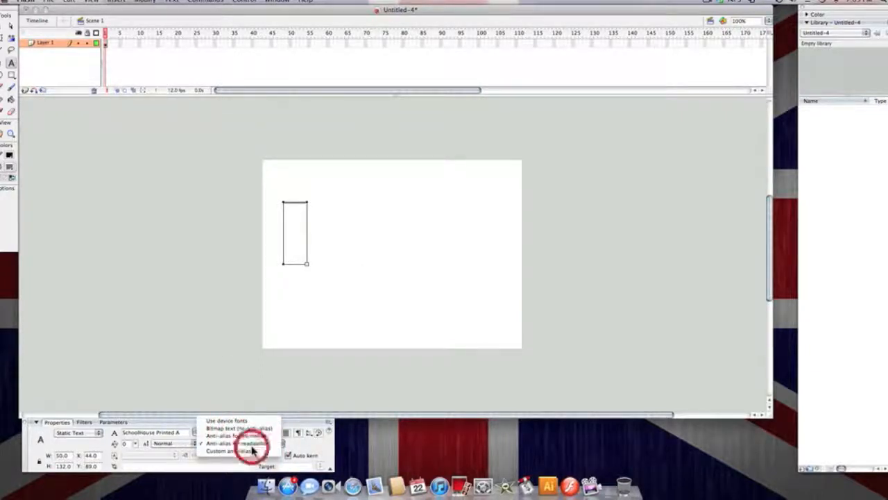
{"action": "left_click", "coordinate": [253, 451]}
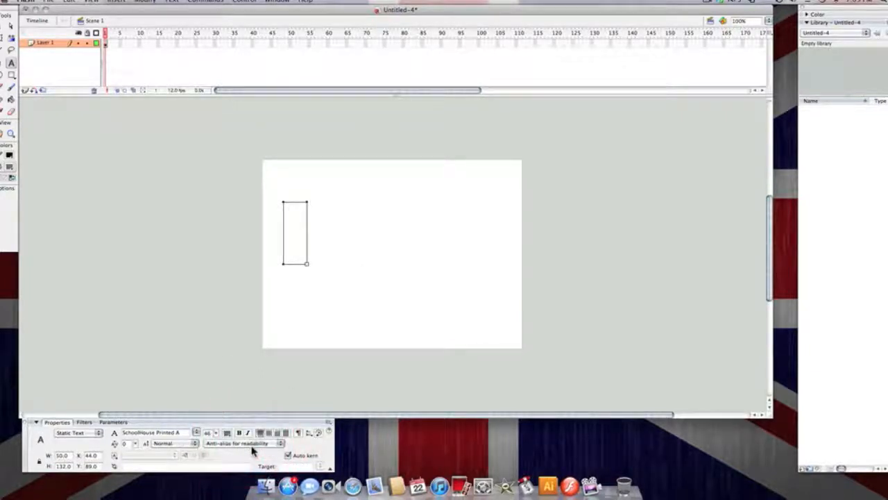
{"action": "left_click", "coordinate": [307, 431]}
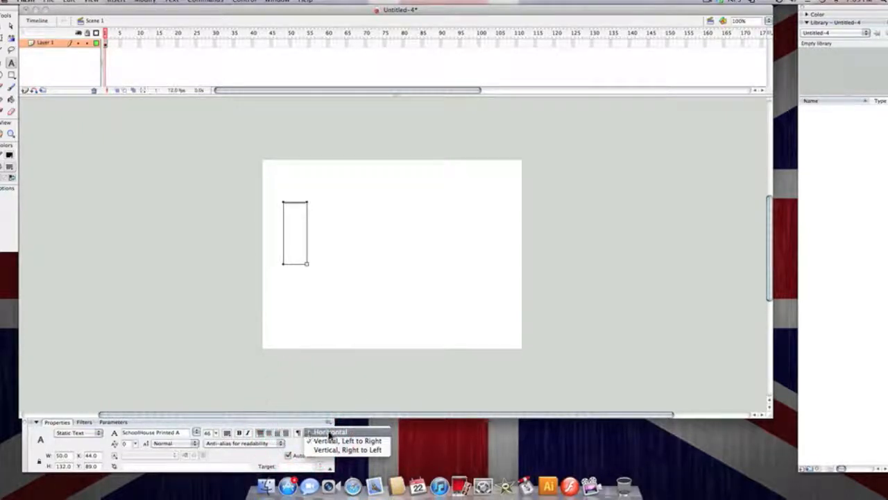
{"action": "left_click", "coordinate": [332, 432]}
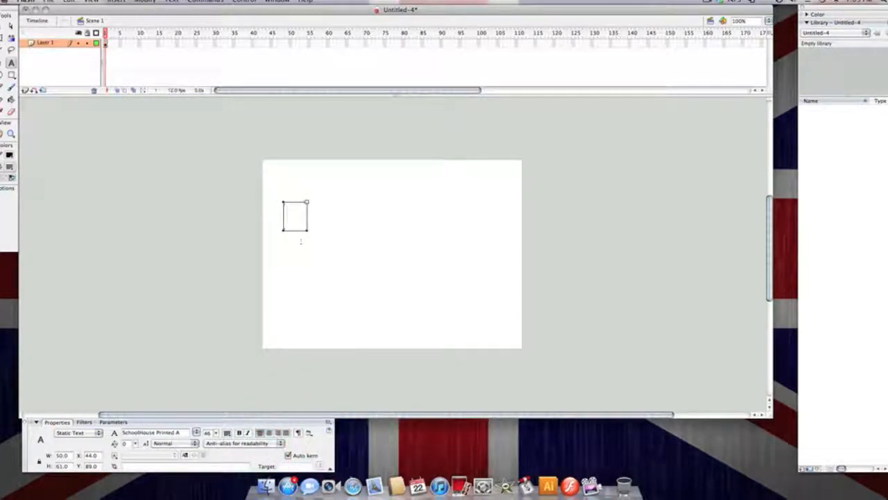
Enter the letter M in the text box and widen the box to about 464 pixels
{"action": "type", "text": "M"}
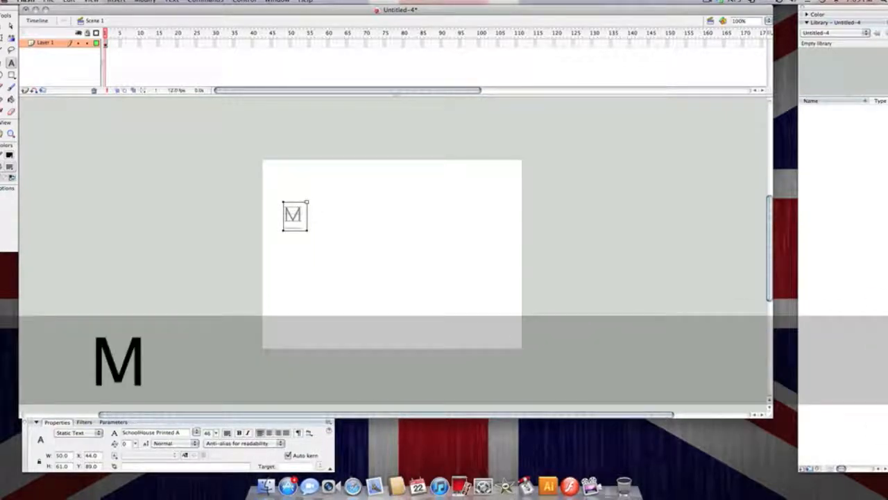
{"action": "type", "text": "A"}
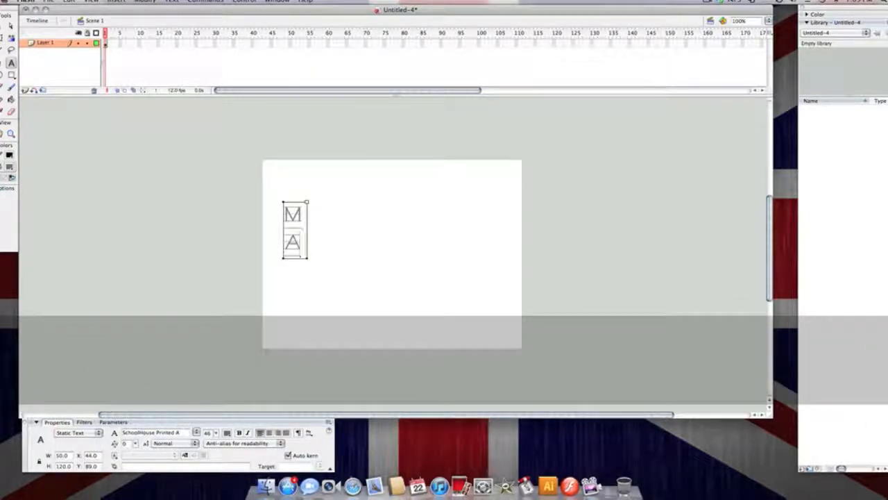
{"action": "key", "text": "BackSpace"}
{"action": "left_click", "coordinate": [312, 439]}
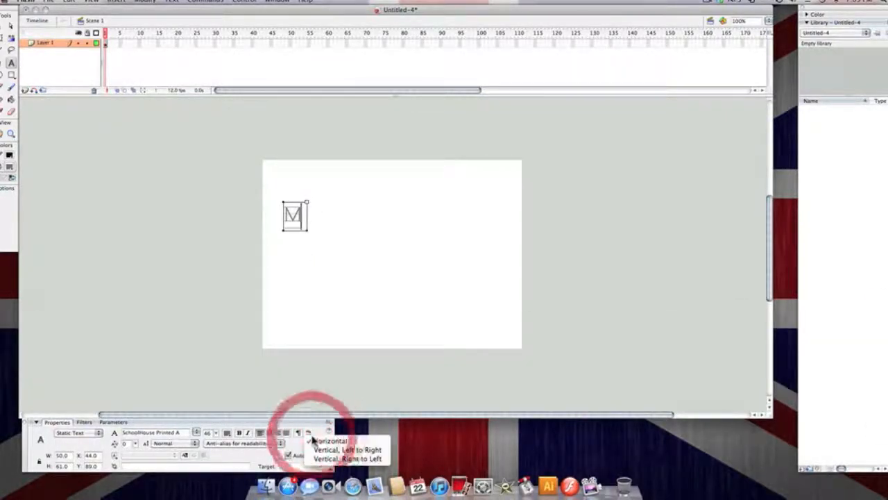
{"action": "left_click", "coordinate": [322, 440]}
{"action": "left_click_drag", "start_coordinate": [307, 231], "coordinate": [503, 232]}
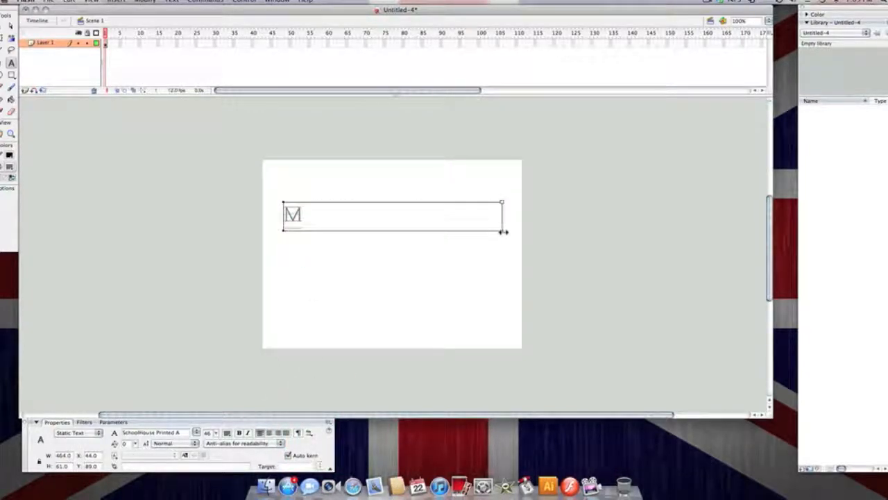
Complete the text in the box so it reads MACMANSBLOG.TK
{"action": "type", "text": "AC"}
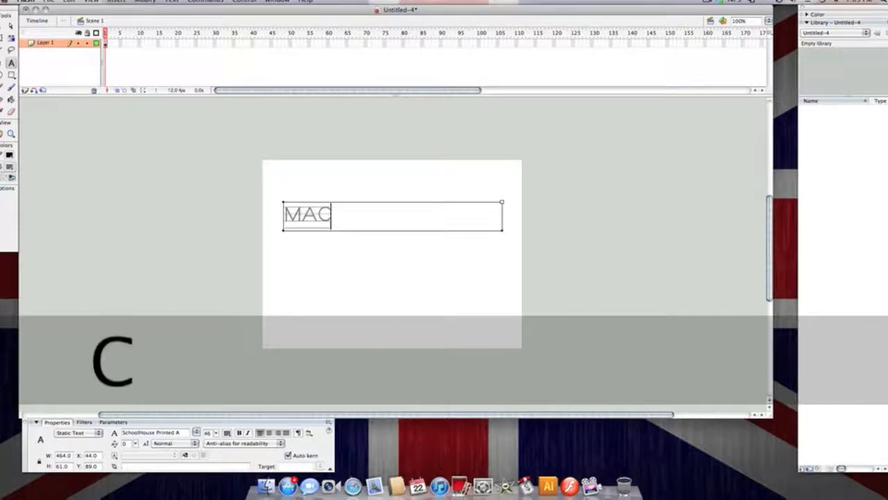
{"action": "type", "text": "MANS"}
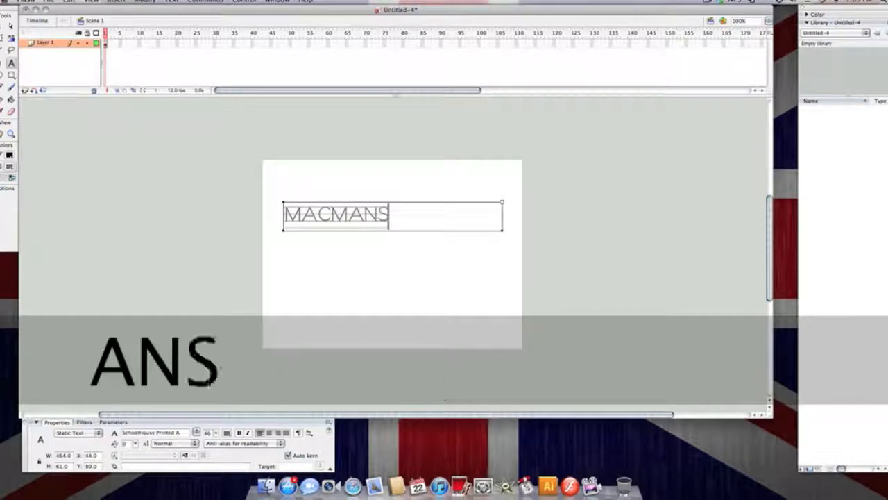
{"action": "type", "text": "BLOG>"}
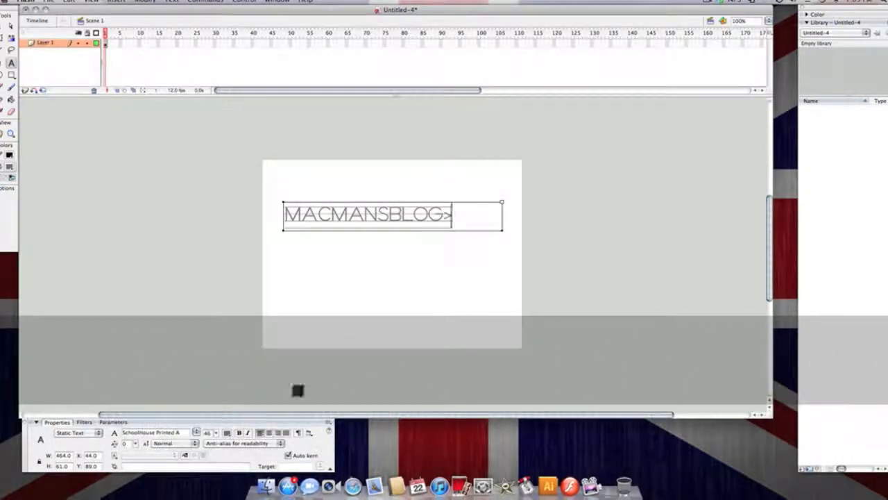
{"action": "type", "text": "TK"}
{"action": "key", "text": "BackSpace"}
{"action": "key", "text": "BackSpace"}
{"action": "key", "text": "BackSpace"}
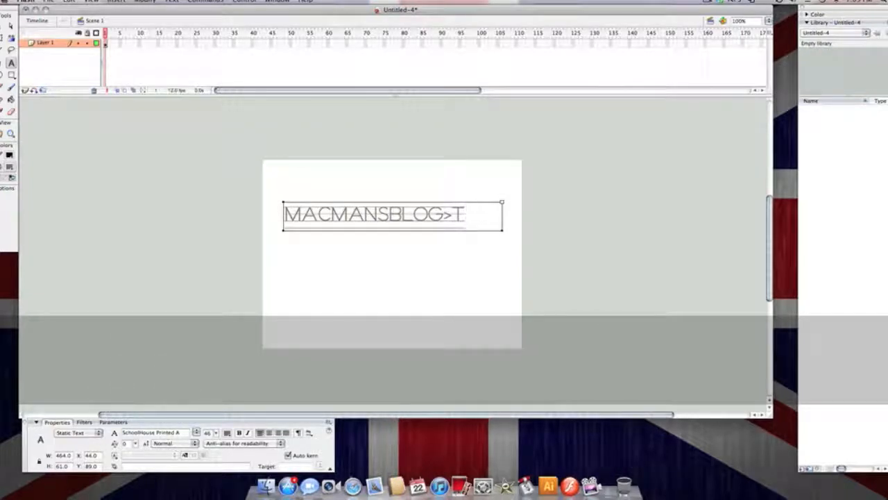
{"action": "type", "text": ".TK"}
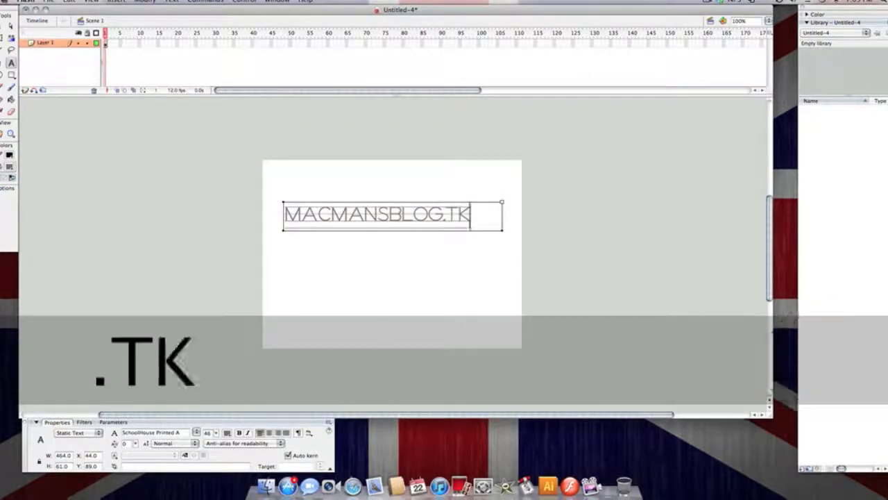
Narrow the text box to about 406 pixels so it fits closely around the text
{"action": "left_click", "coordinate": [486, 230]}
{"action": "left_click_drag", "start_coordinate": [486, 231], "coordinate": [475, 232]}
{"action": "left_click", "coordinate": [470, 215]}
Set the font of the word MACMANSBLOG to Princetown LET, excluding the .TK ending
{"action": "double_click", "coordinate": [395, 215]}
{"action": "double_click", "coordinate": [390, 217]}
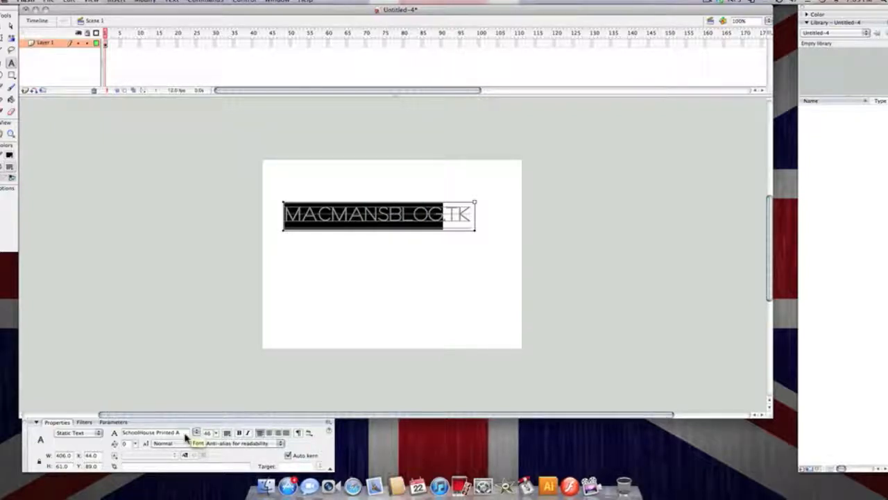
{"action": "left_click", "coordinate": [196, 432]}
{"action": "left_click", "coordinate": [197, 434]}
{"action": "left_click", "coordinate": [197, 434]}
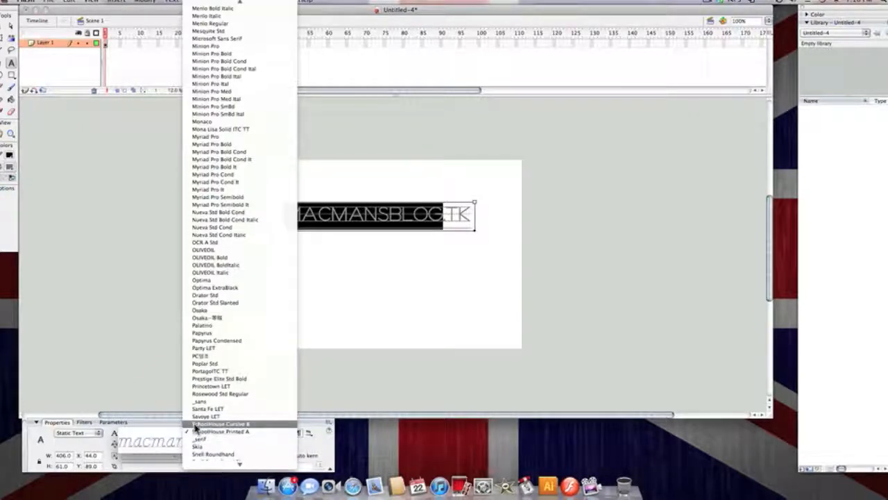
{"action": "left_click", "coordinate": [200, 390]}
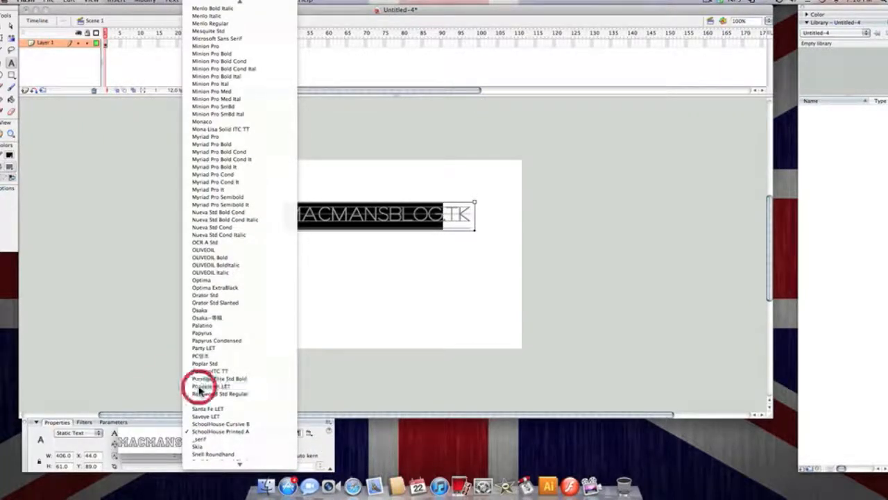
{"action": "left_click", "coordinate": [475, 238]}
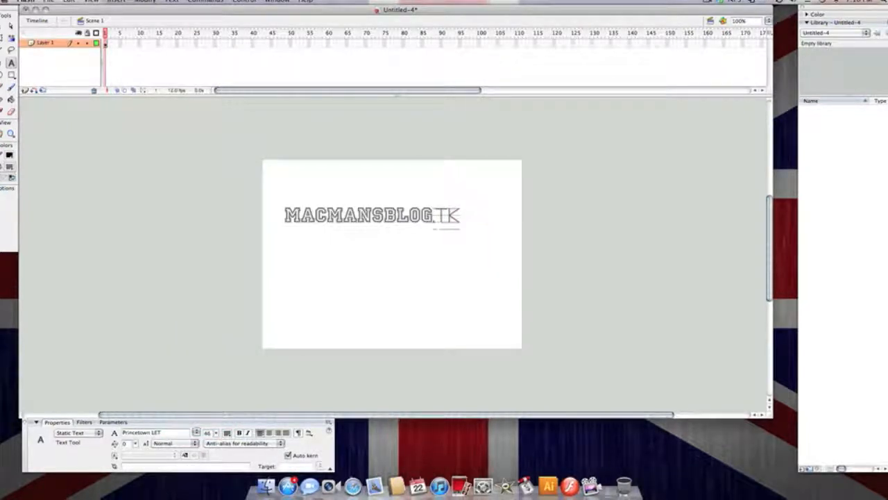
{"action": "left_click", "coordinate": [435, 220]}
{"action": "left_click", "coordinate": [452, 217]}
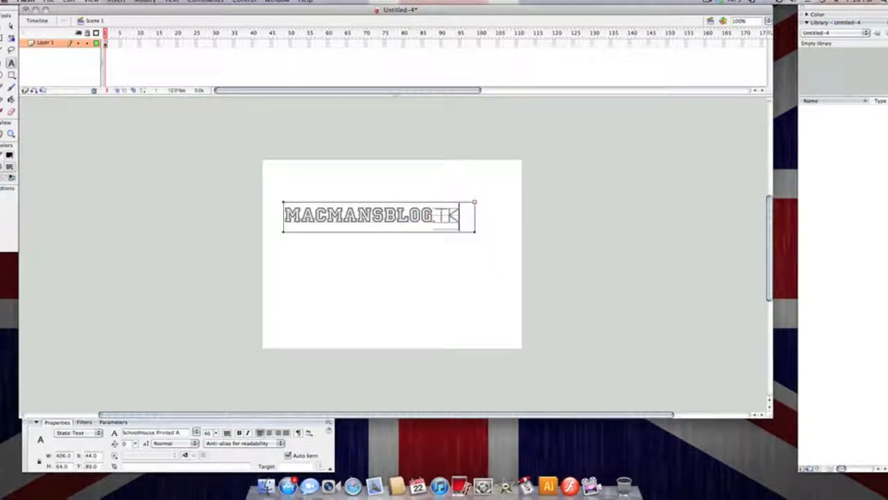
{"action": "left_click_drag", "start_coordinate": [461, 217], "coordinate": [435, 217]}
{"action": "key", "text": "Right"}
Set the font of the first letter M to SchoolHouse Printed A
{"action": "double_click", "coordinate": [289, 216]}
{"action": "left_click", "coordinate": [297, 214]}
{"action": "left_click_drag", "start_coordinate": [301, 216], "coordinate": [284, 217]}
{"action": "left_click", "coordinate": [174, 430]}
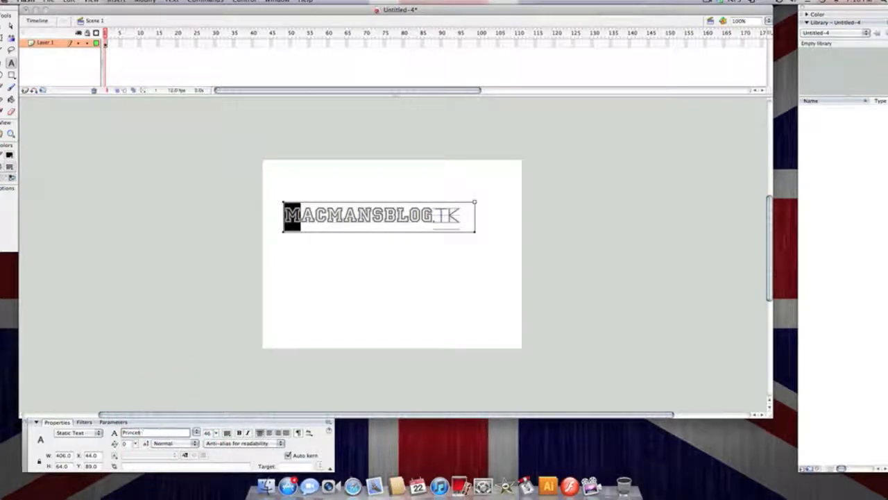
{"action": "type", "text": "S"}
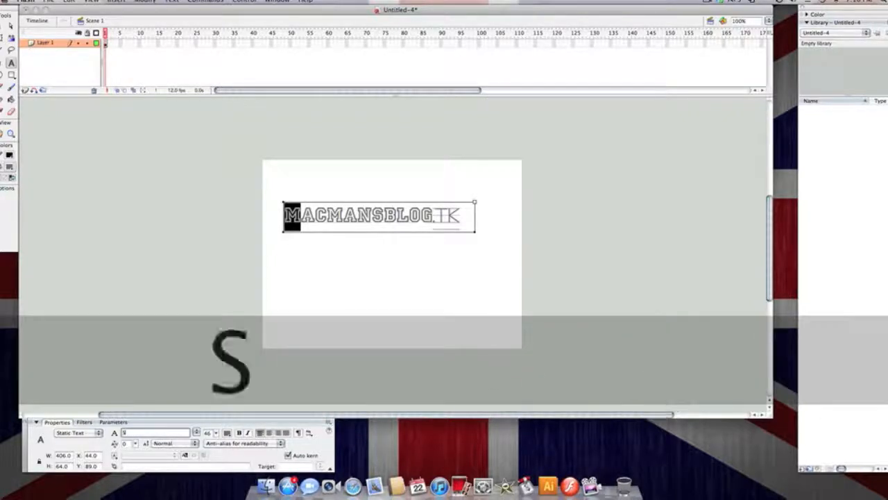
{"action": "type", "text": "chool"}
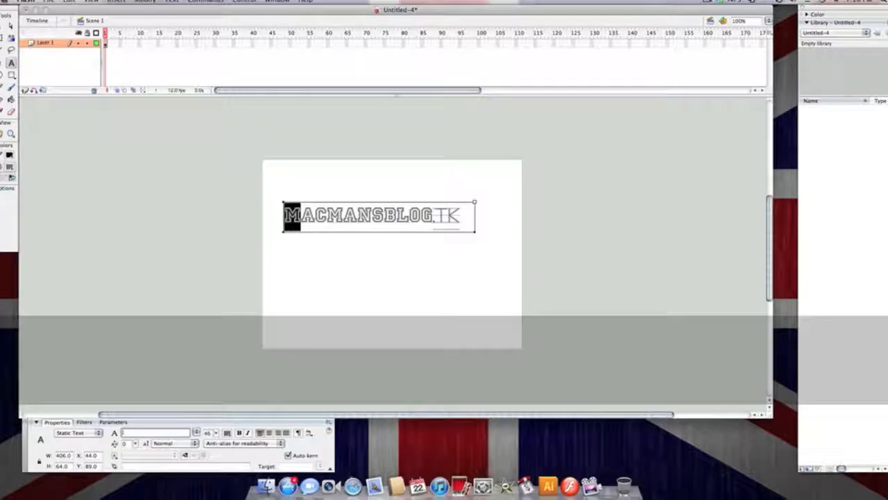
{"action": "left_click", "coordinate": [197, 431]}
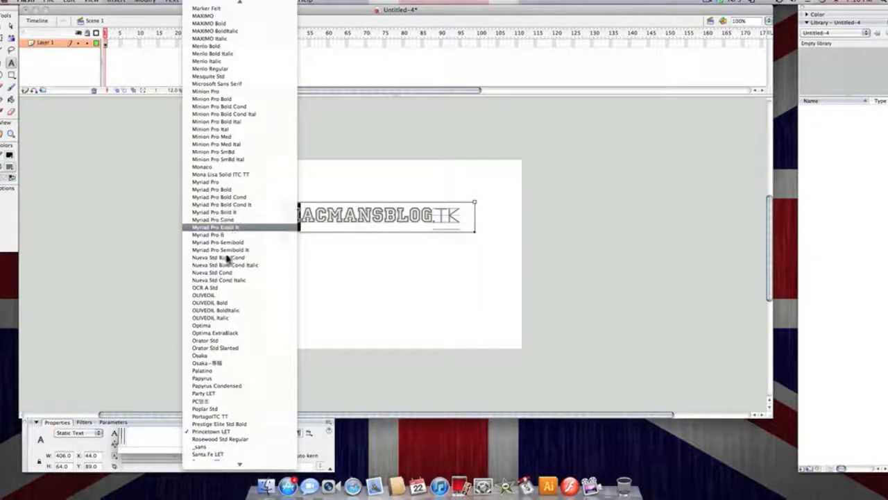
{"action": "mouse_move", "coordinate": [225, 458]}
{"action": "left_click", "coordinate": [224, 432]}
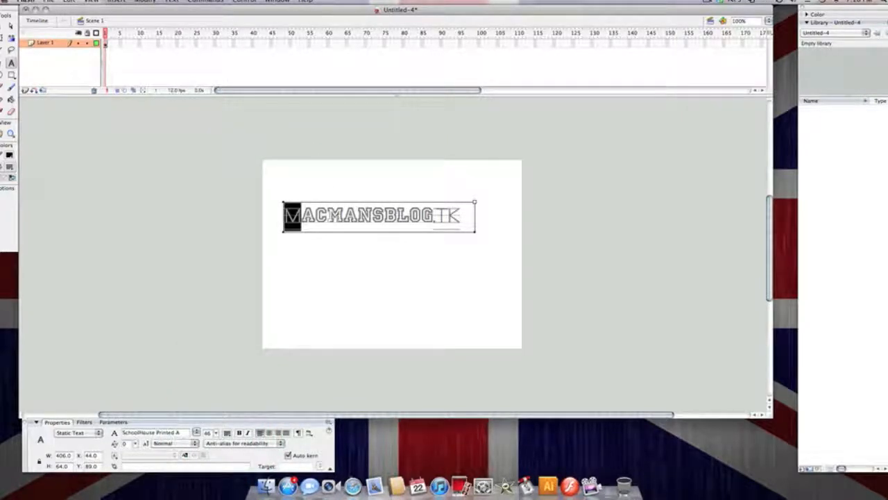
Change the M of MANS to the SchoolHouse Printed A font
{"action": "left_click", "coordinate": [328, 215]}
{"action": "left_click_drag", "start_coordinate": [328, 216], "coordinate": [341, 216]}
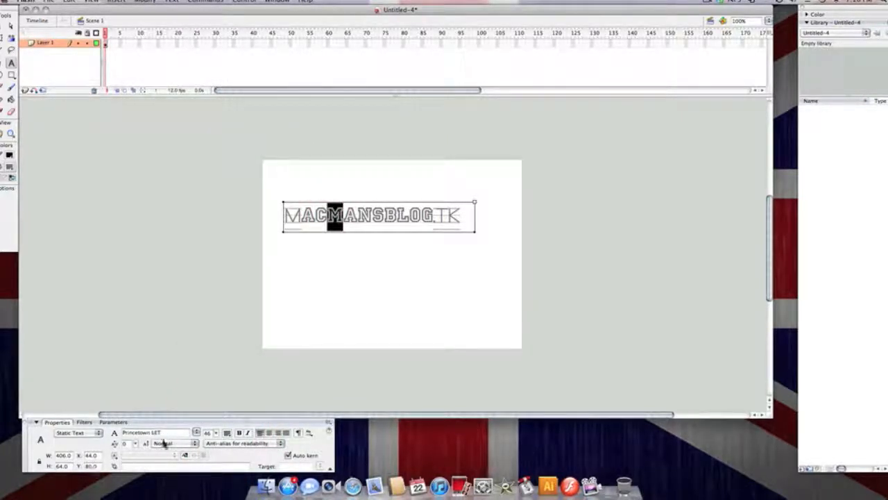
{"action": "left_click", "coordinate": [195, 432]}
{"action": "scroll", "coordinate": [211, 424], "scroll_direction": "down", "scroll_amount": 3}
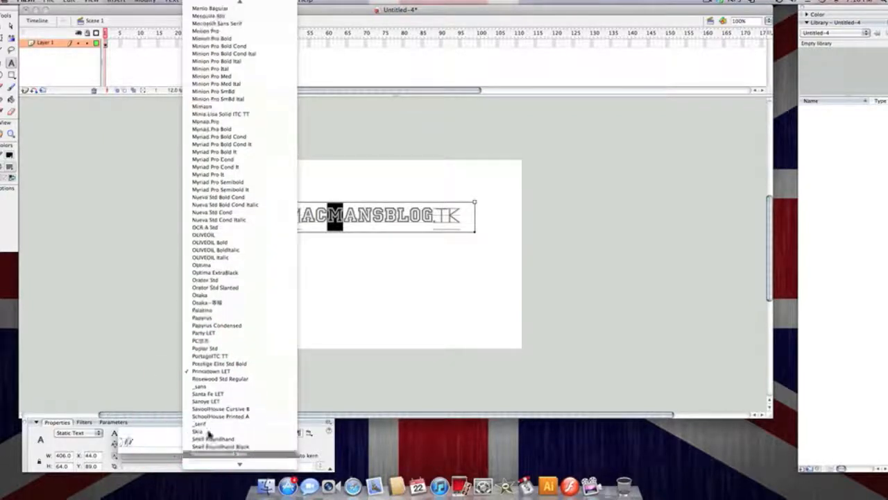
{"action": "left_click", "coordinate": [211, 416]}
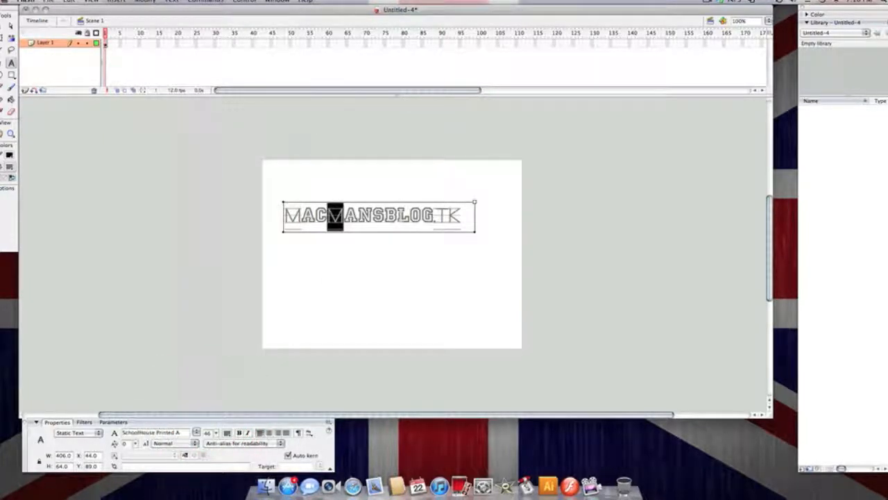
Change the B of BLOG to the SchoolHouse Printed A font and deselect the text
{"action": "left_click_drag", "start_coordinate": [384, 215], "coordinate": [396, 215]}
{"action": "left_click", "coordinate": [197, 432]}
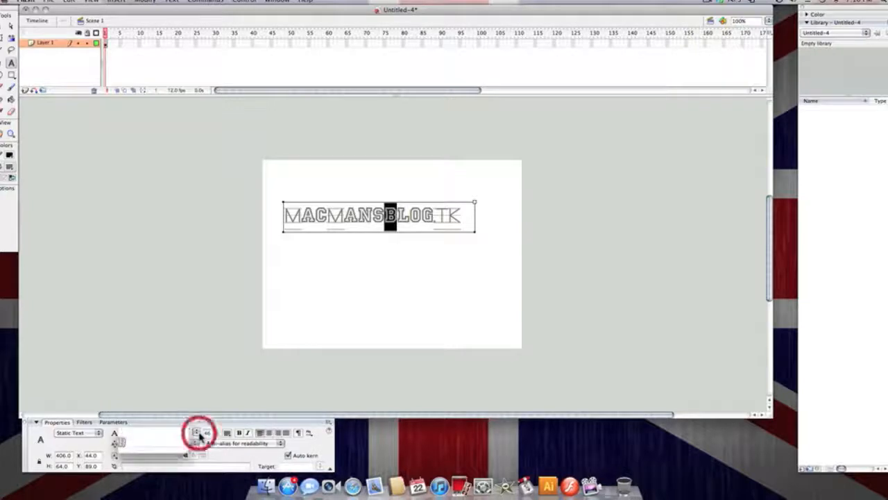
{"action": "scroll", "coordinate": [207, 420], "scroll_direction": "down", "scroll_amount": 3}
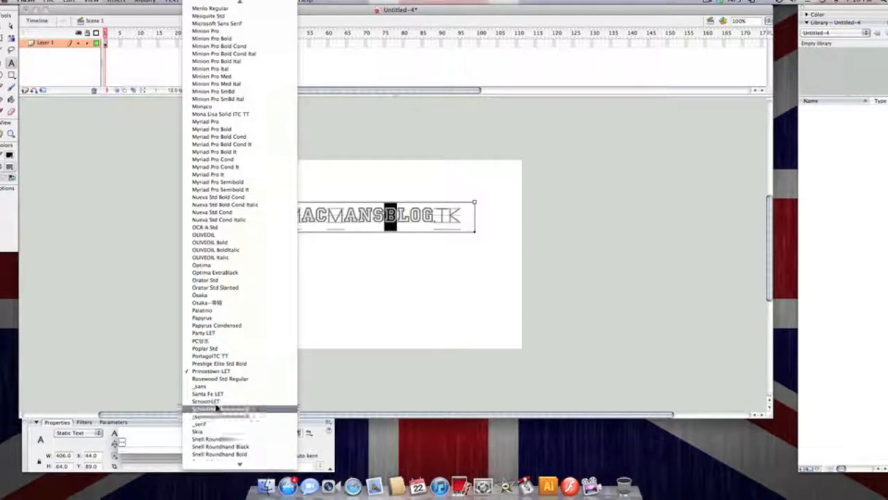
{"action": "left_click", "coordinate": [213, 416]}
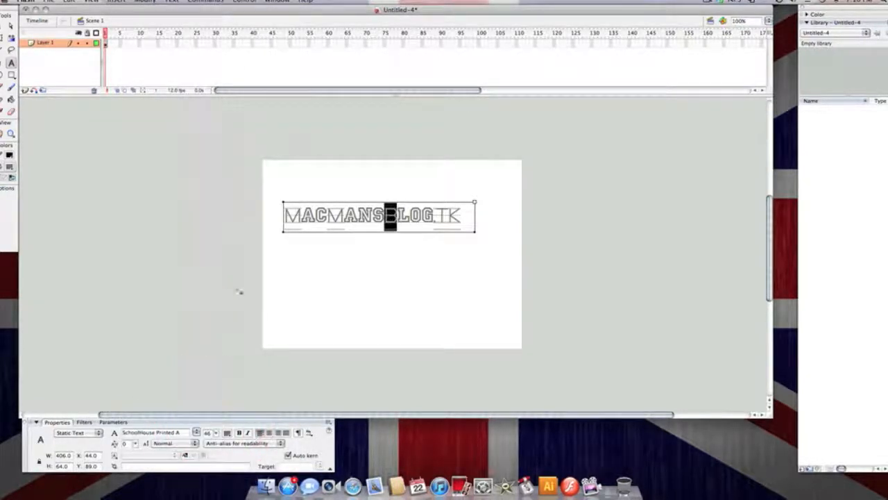
{"action": "left_click", "coordinate": [364, 292]}
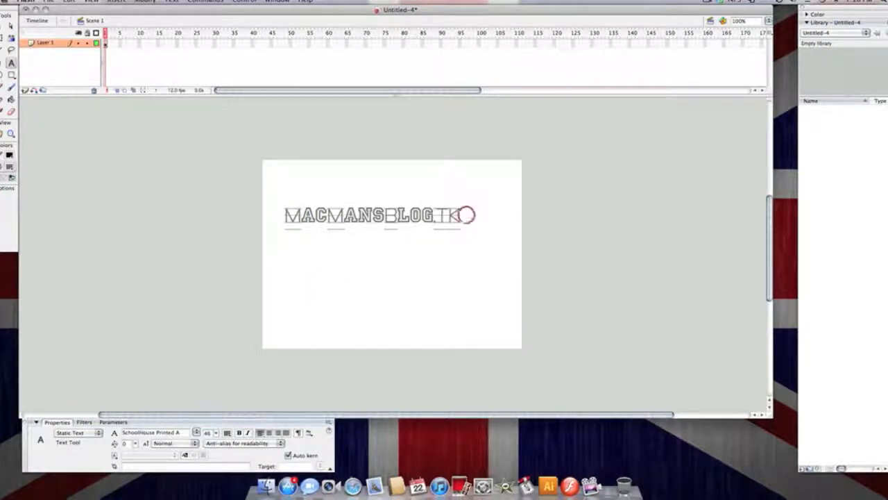
Set the font of the letters TK at the end of the text to Princetown LET
{"action": "left_click_drag", "start_coordinate": [470, 214], "coordinate": [436, 216]}
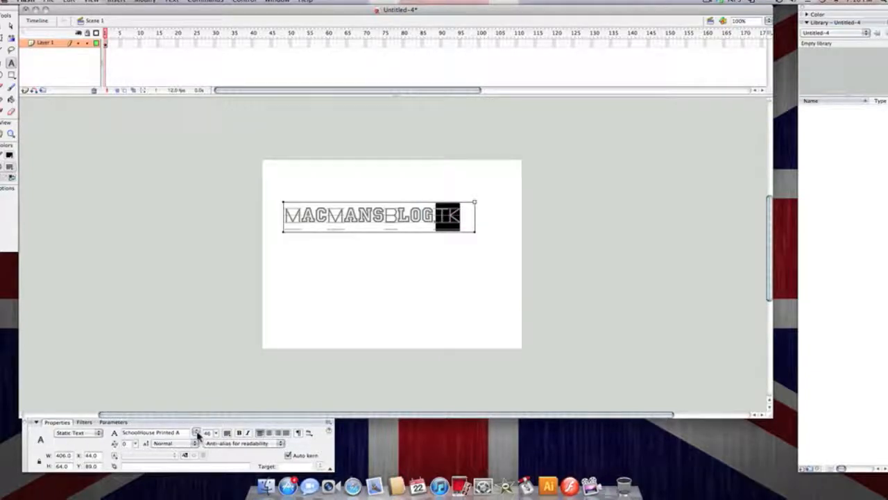
{"action": "left_click", "coordinate": [198, 433]}
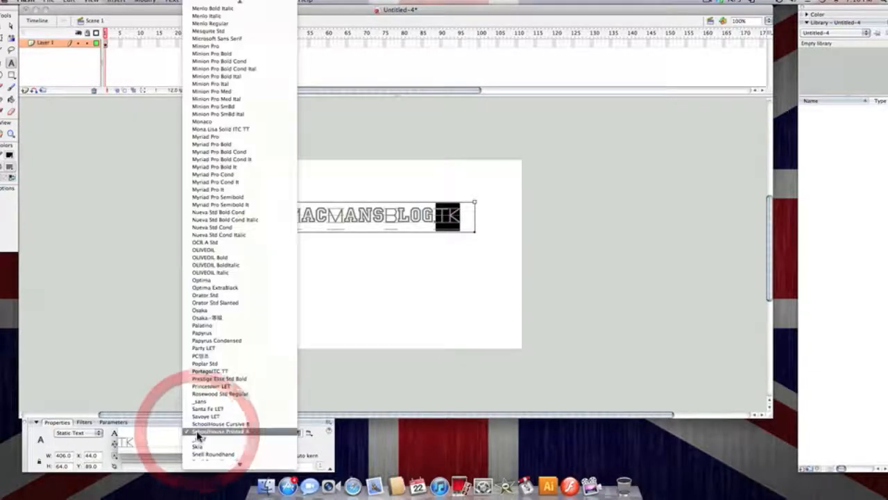
{"action": "left_click", "coordinate": [209, 386]}
{"action": "left_click", "coordinate": [368, 295]}
{"action": "left_click", "coordinate": [435, 215]}
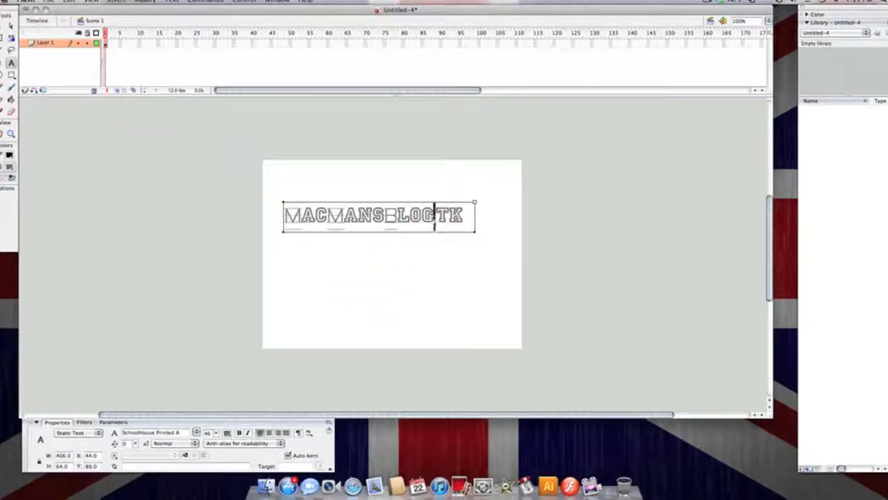
Add a period between BLOG and TK in the Princetown LET font and deselect the text
{"action": "left_click", "coordinate": [196, 432]}
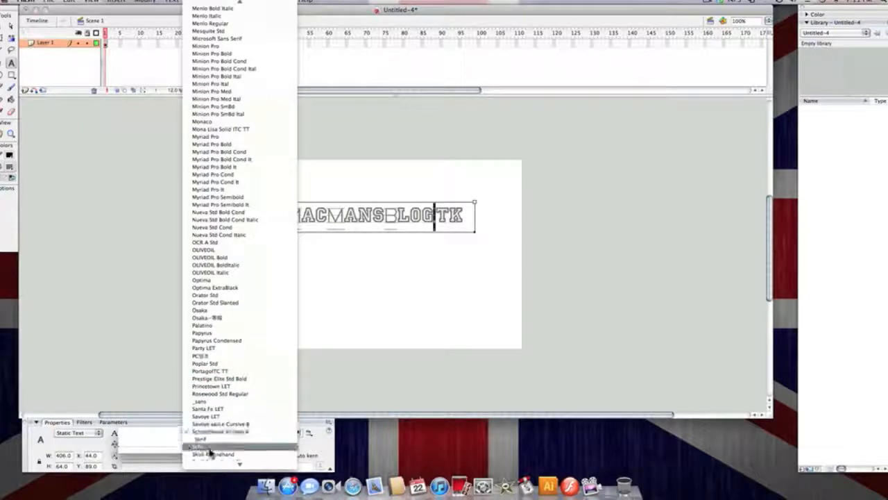
{"action": "left_click", "coordinate": [212, 387]}
{"action": "left_click", "coordinate": [400, 329]}
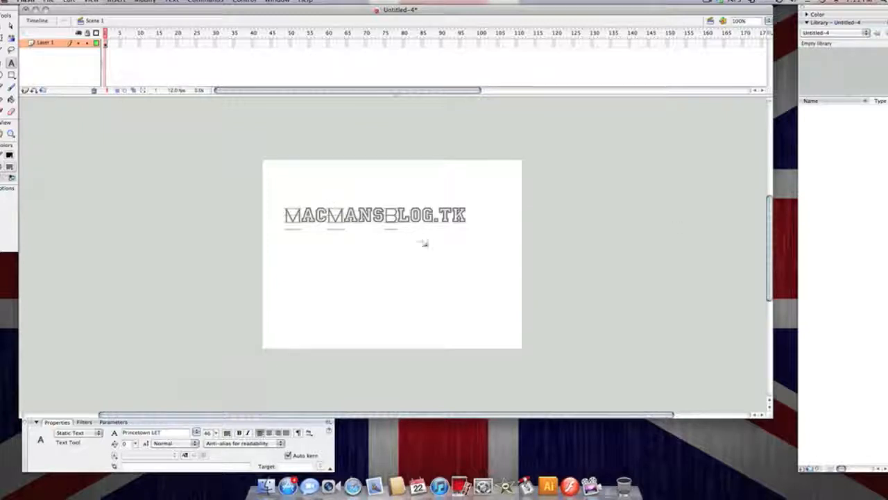
Move the MACMANSBLOG.TK text to the middle of the stage and deselect it
{"action": "scroll", "coordinate": [306, 241], "scroll_direction": "left", "scroll_amount": 2}
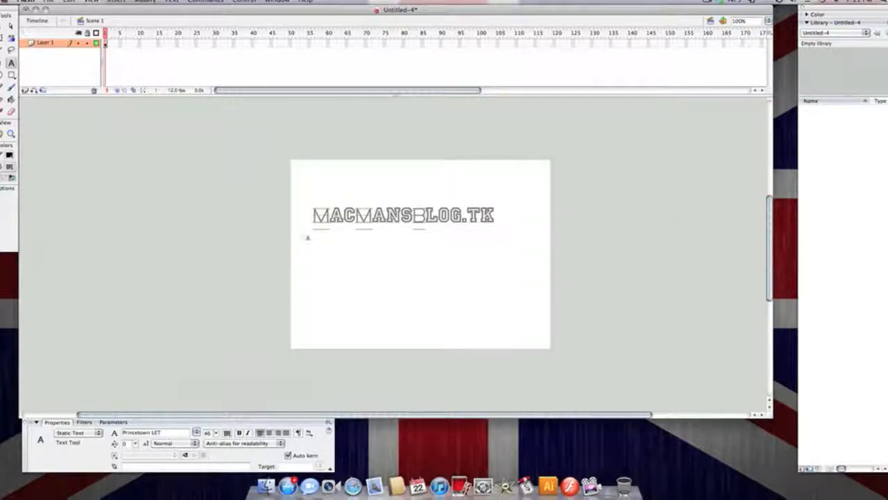
{"action": "key", "text": "v"}
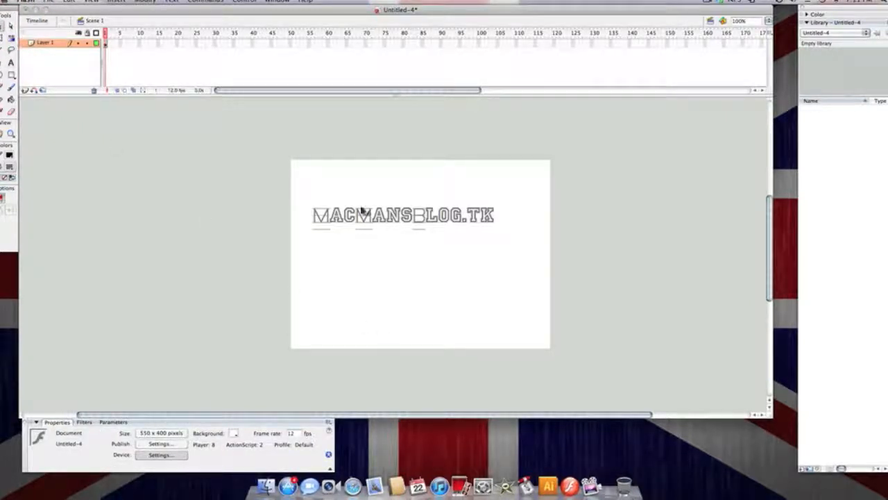
{"action": "left_click_drag", "start_coordinate": [377, 208], "coordinate": [407, 261]}
{"action": "left_click", "coordinate": [391, 228]}
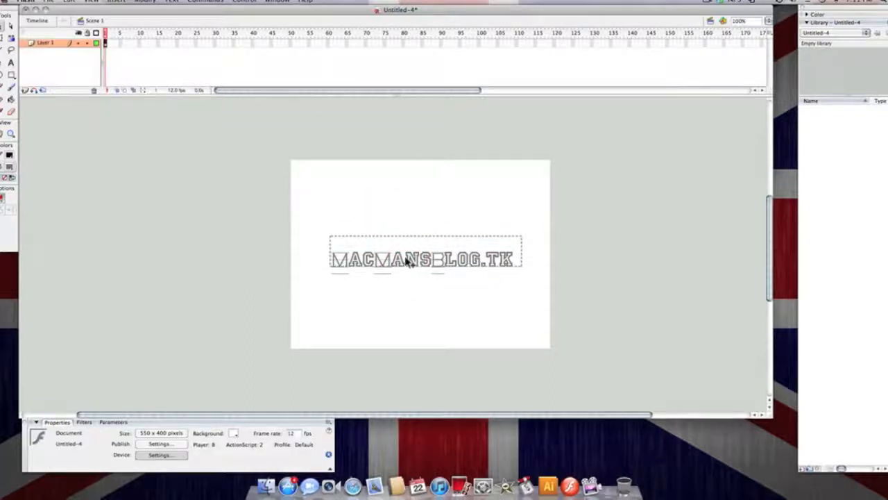
{"action": "left_click", "coordinate": [387, 203]}
Insert a keyframe at frame 10 of Layer 1
{"action": "scroll", "coordinate": [389, 203], "scroll_direction": "left", "scroll_amount": 1}
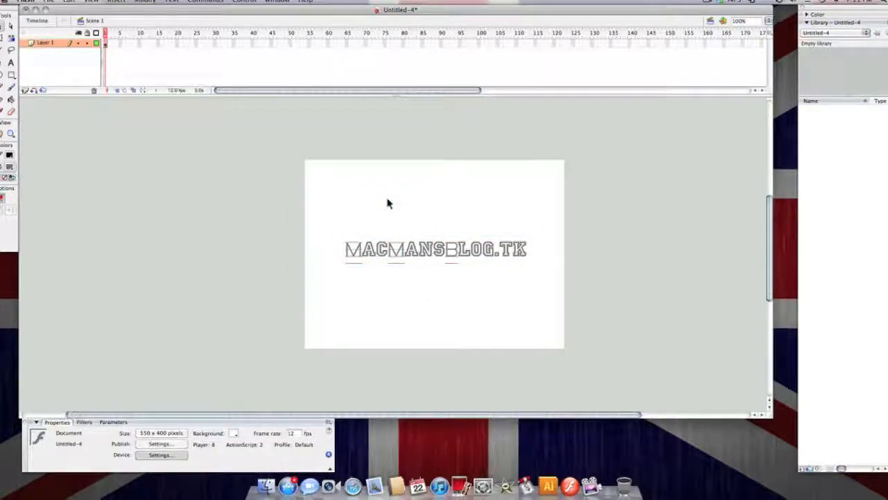
{"action": "scroll", "coordinate": [355, 160], "scroll_direction": "up", "scroll_amount": 1}
{"action": "scroll", "coordinate": [355, 160], "scroll_direction": "left", "scroll_amount": 4}
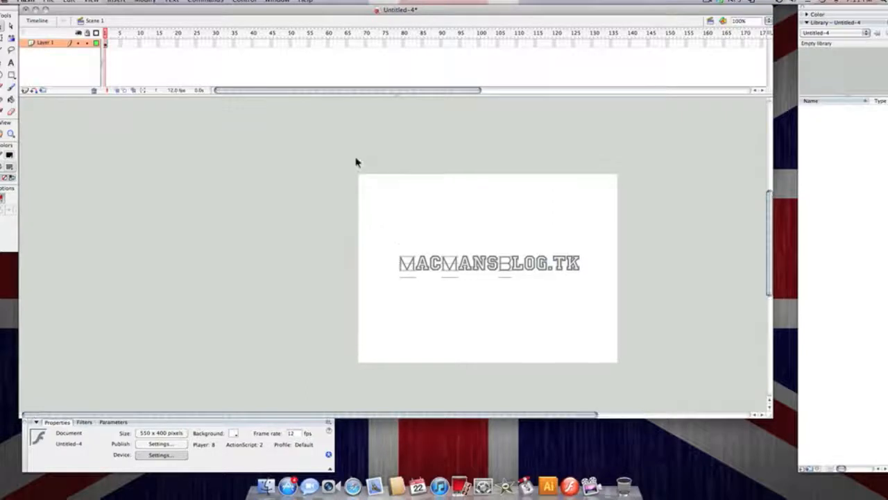
{"action": "scroll", "coordinate": [359, 161], "scroll_direction": "right", "scroll_amount": 14}
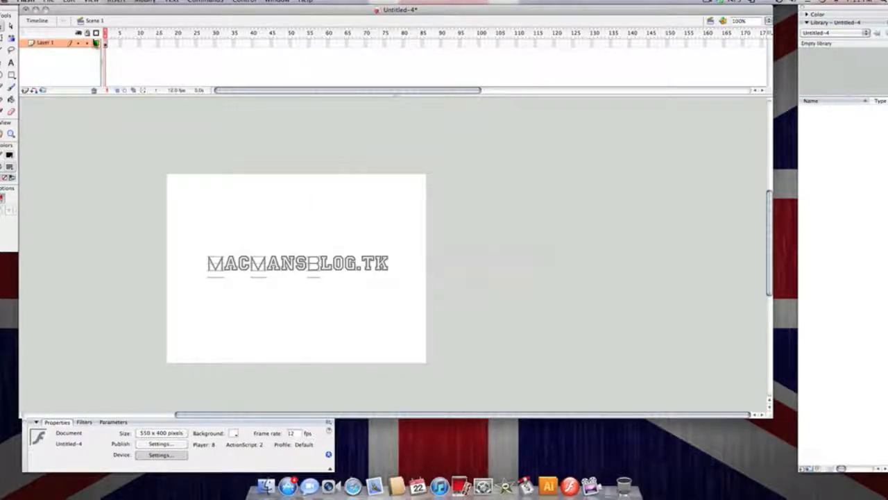
{"action": "left_click", "coordinate": [140, 46]}
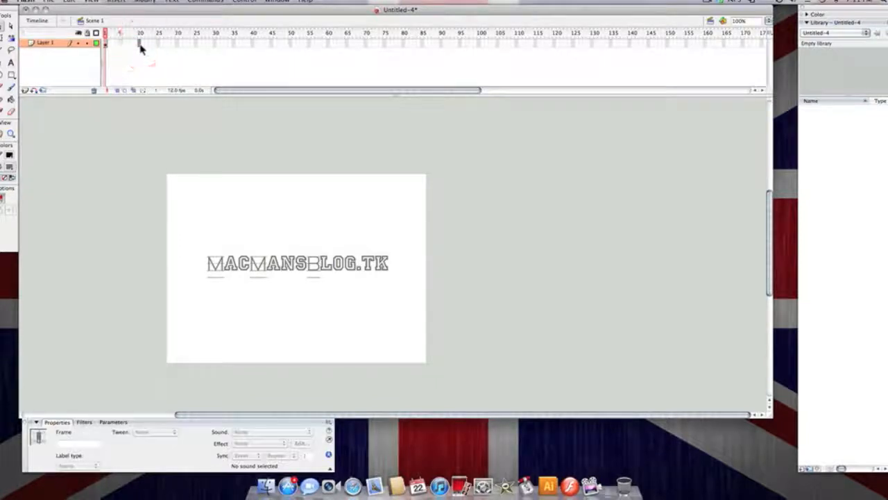
{"action": "key", "text": "F6"}
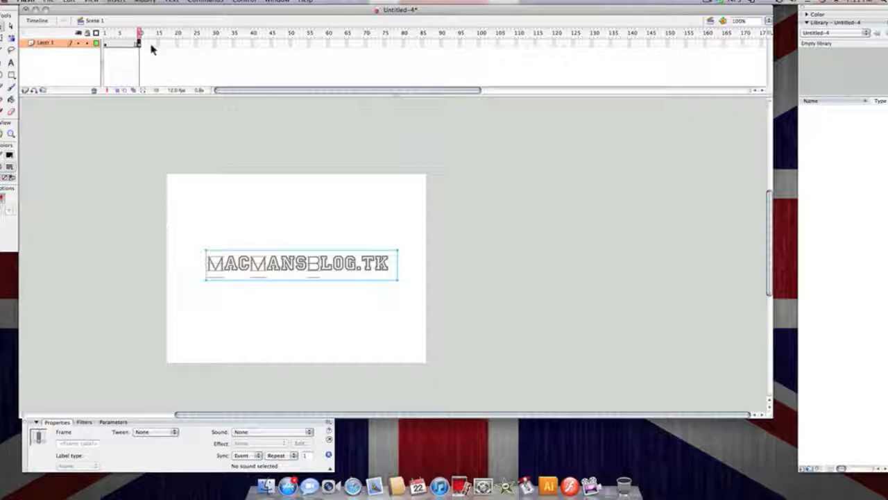
Colour the whole MACMANSBLOG.TK text at frame 10 red (#FF0000) and set the stroke colour to yellow
{"action": "left_click", "coordinate": [247, 264]}
{"action": "double_click", "coordinate": [248, 263]}
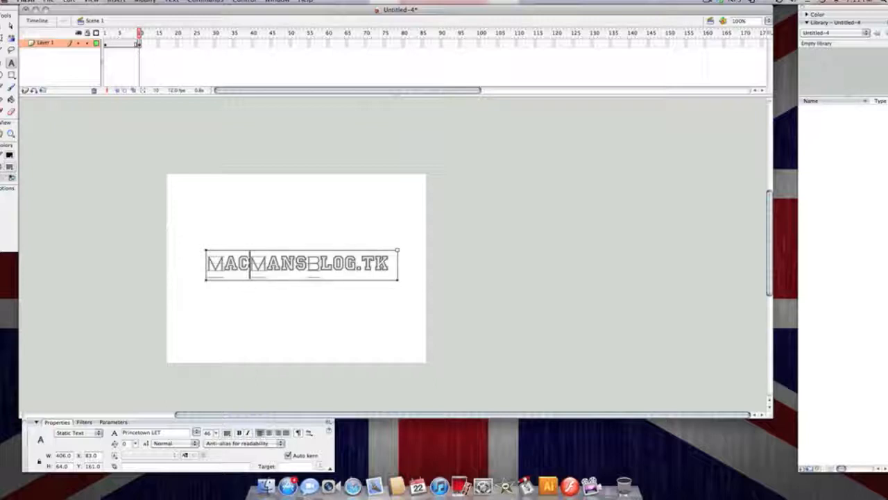
{"action": "left_click_drag", "start_coordinate": [208, 263], "coordinate": [390, 265]}
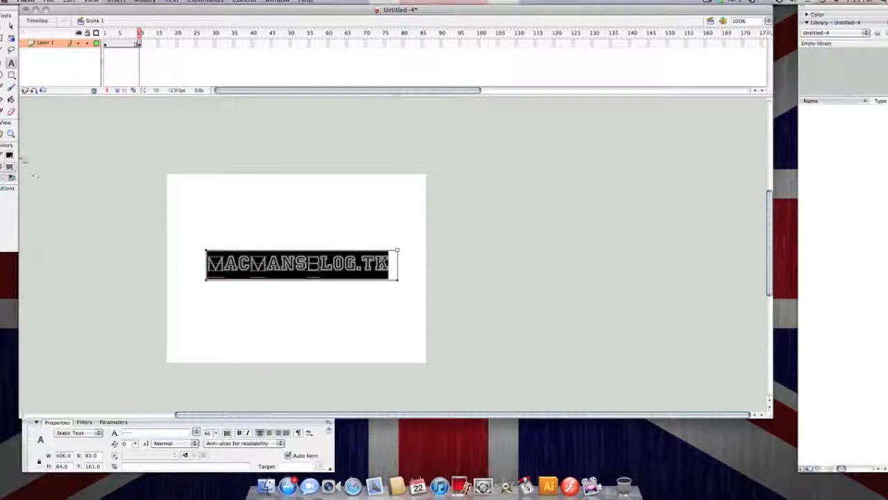
{"action": "left_click", "coordinate": [9, 157]}
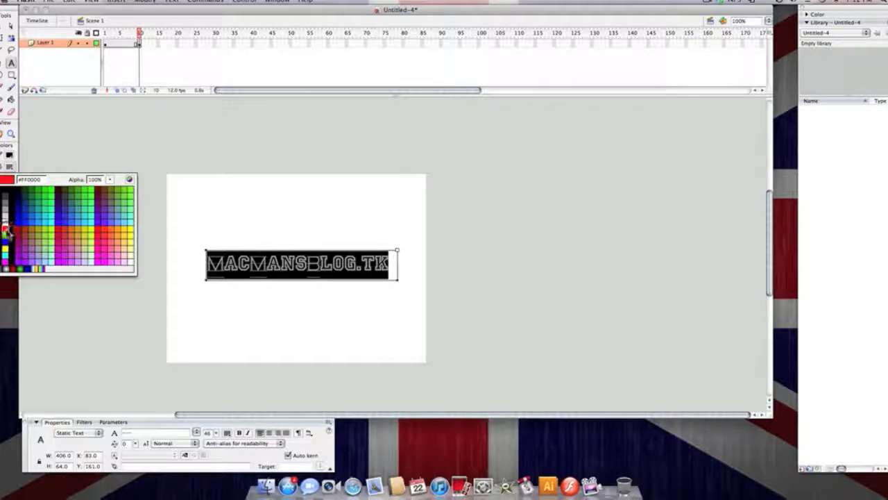
{"action": "left_click", "coordinate": [5, 228]}
{"action": "left_click", "coordinate": [10, 155]}
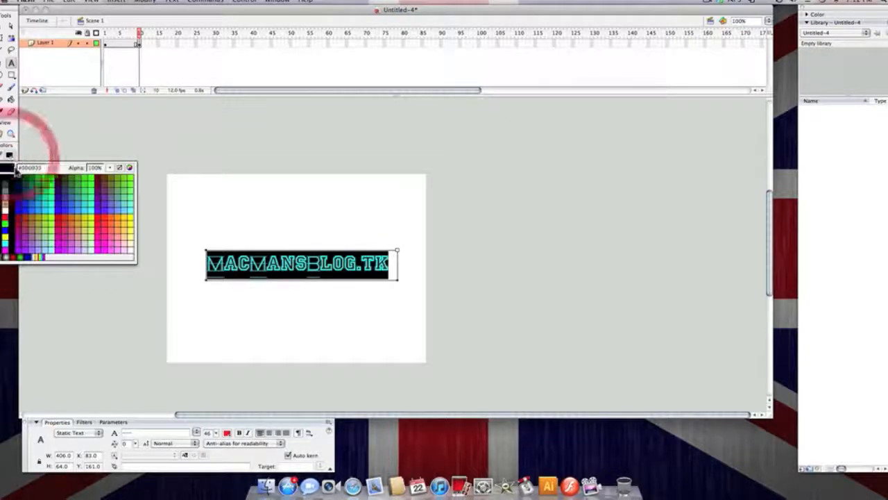
{"action": "left_click", "coordinate": [6, 234]}
{"action": "left_click", "coordinate": [264, 224]}
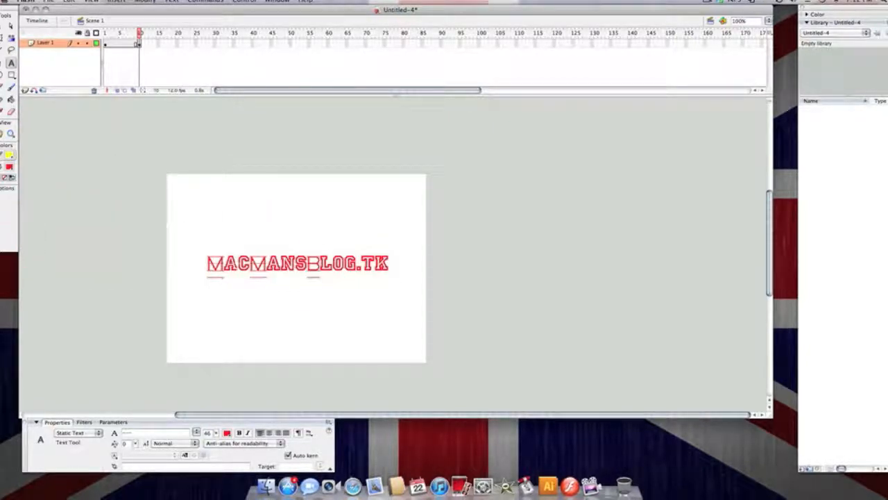
Apply a motion tween from frame 1 to the red text keyframe at frame 10
{"action": "left_click", "coordinate": [223, 261]}
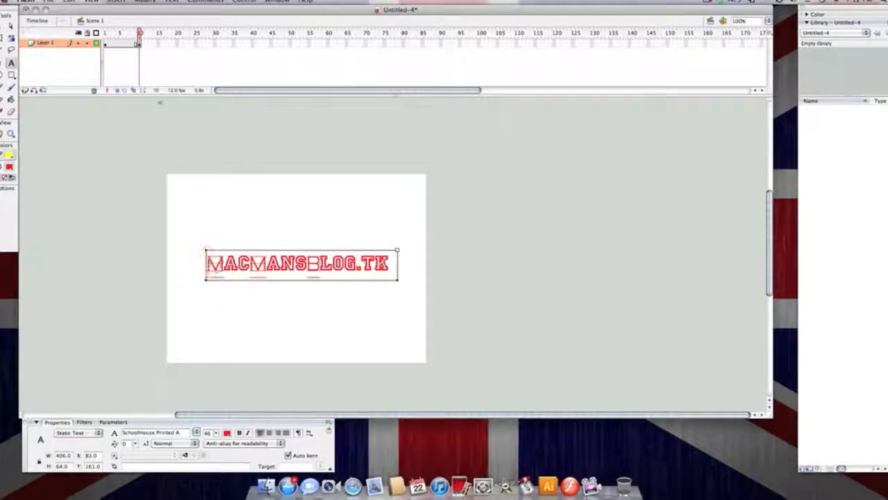
{"action": "left_click", "coordinate": [129, 44]}
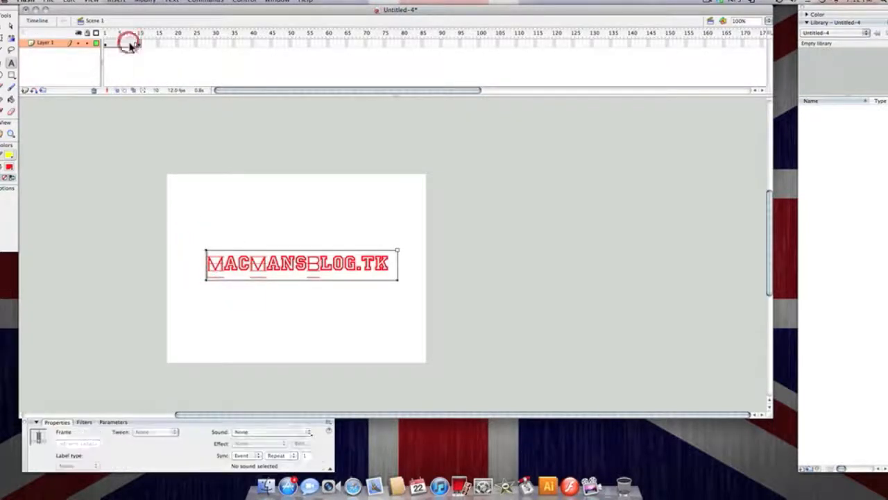
{"action": "left_click", "coordinate": [138, 44]}
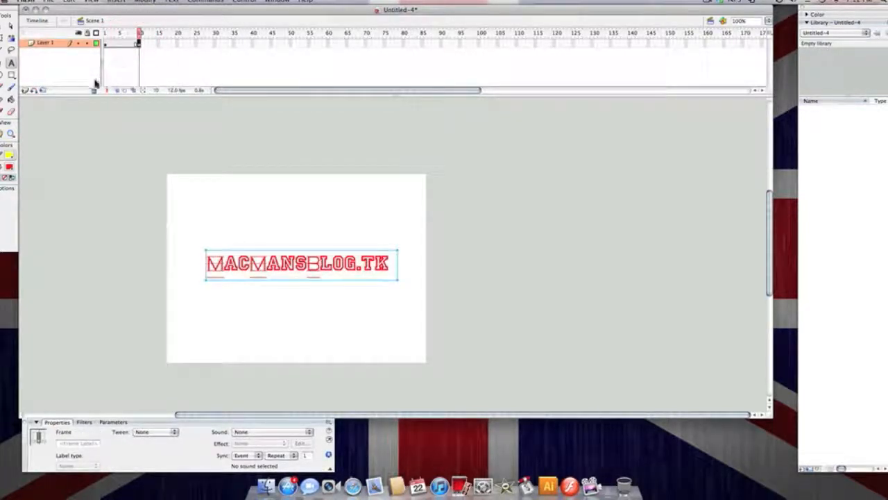
{"action": "left_click", "coordinate": [105, 44]}
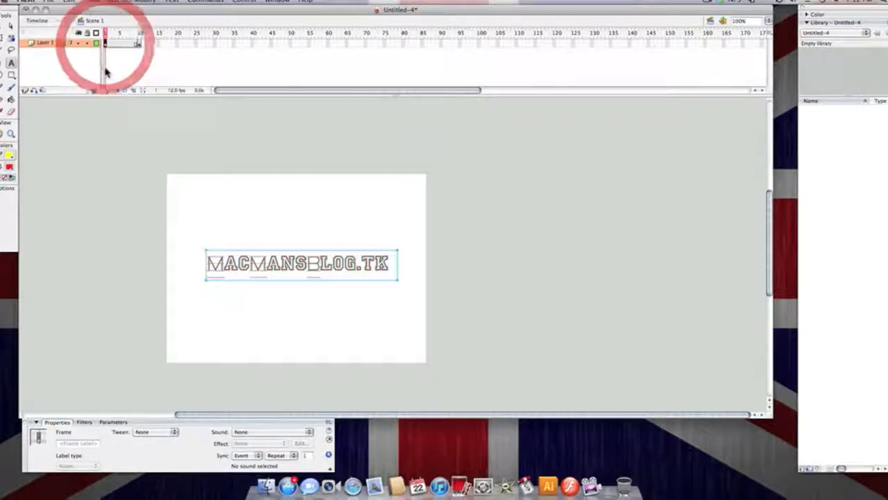
{"action": "left_click", "coordinate": [170, 432]}
{"action": "left_click", "coordinate": [164, 440]}
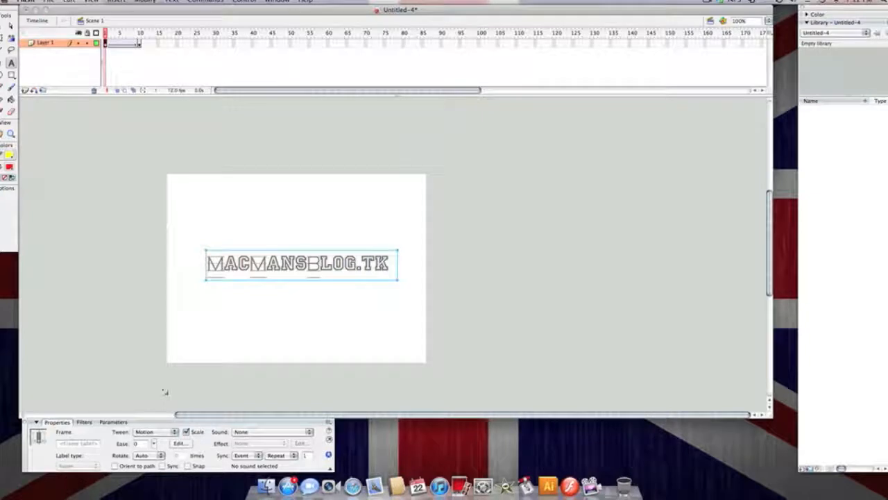
Play the timeline to preview the colour change between frames 1 and 10
{"action": "key", "text": "Return"}
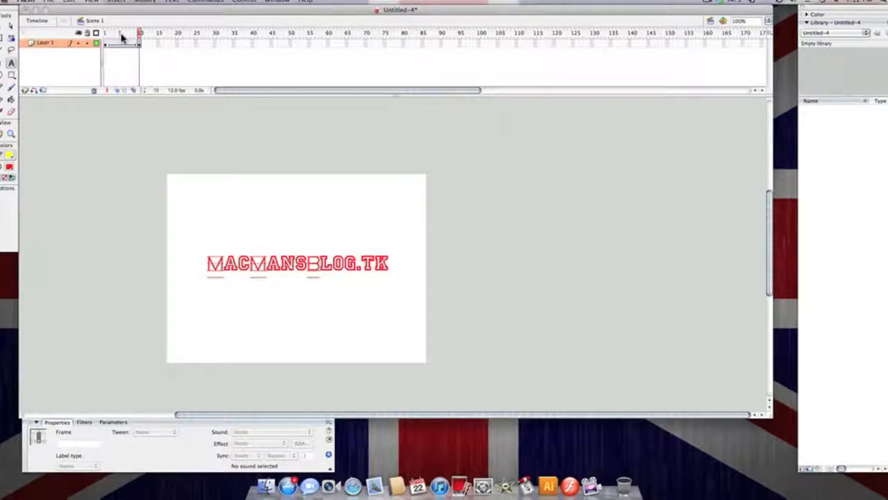
{"action": "key", "text": "Return"}
{"action": "key", "text": "Return"}
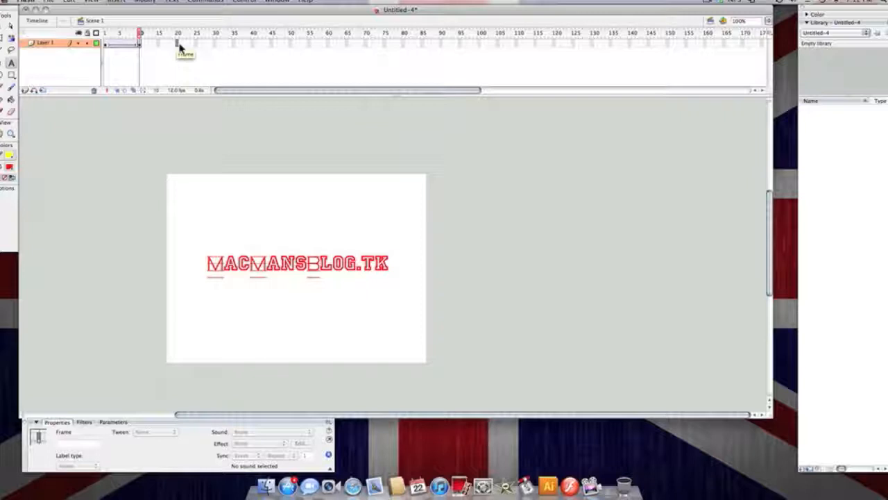
Insert a keyframe at frame 20 and colour the whole text there dark grey (#333333)
{"action": "left_click", "coordinate": [178, 43]}
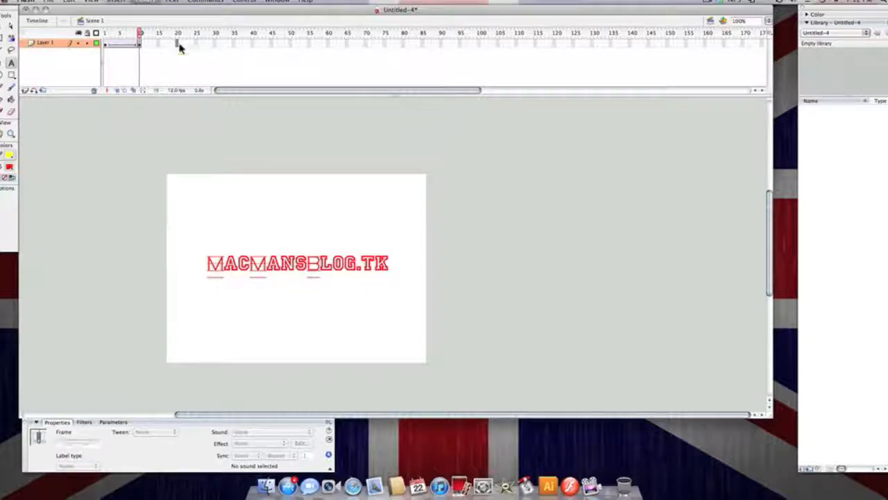
{"action": "key", "text": "F6"}
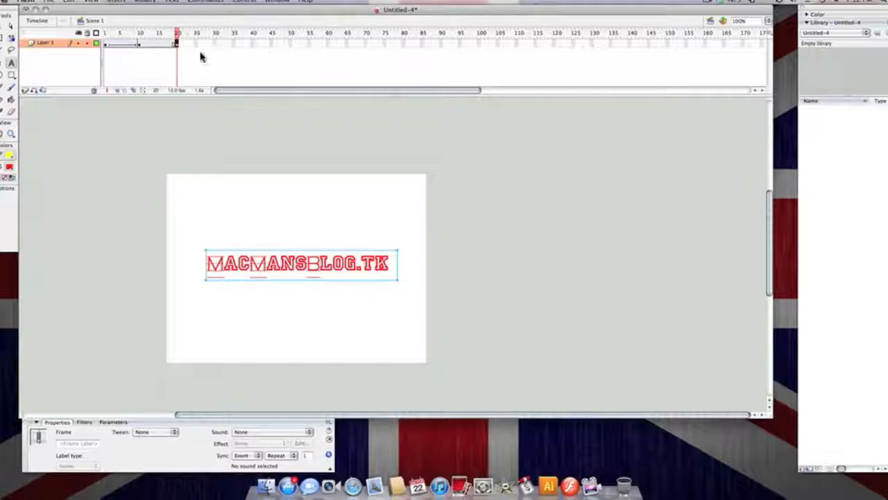
{"action": "left_click", "coordinate": [295, 263]}
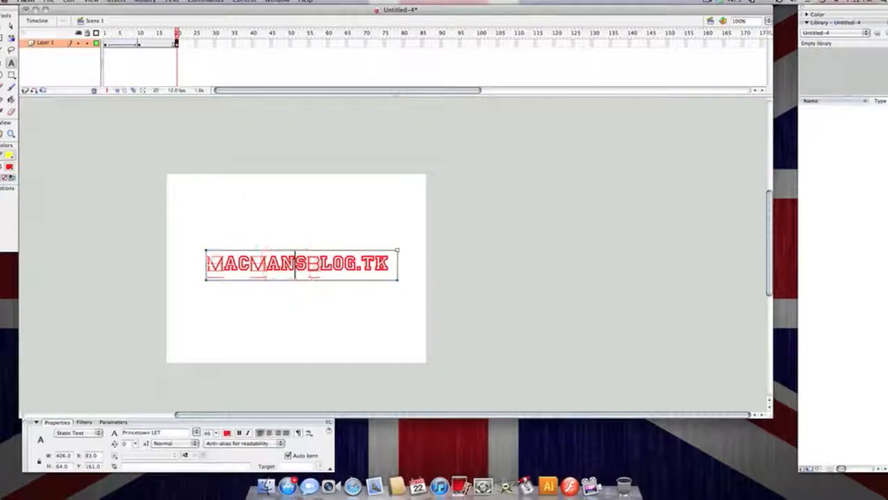
{"action": "double_click", "coordinate": [207, 260]}
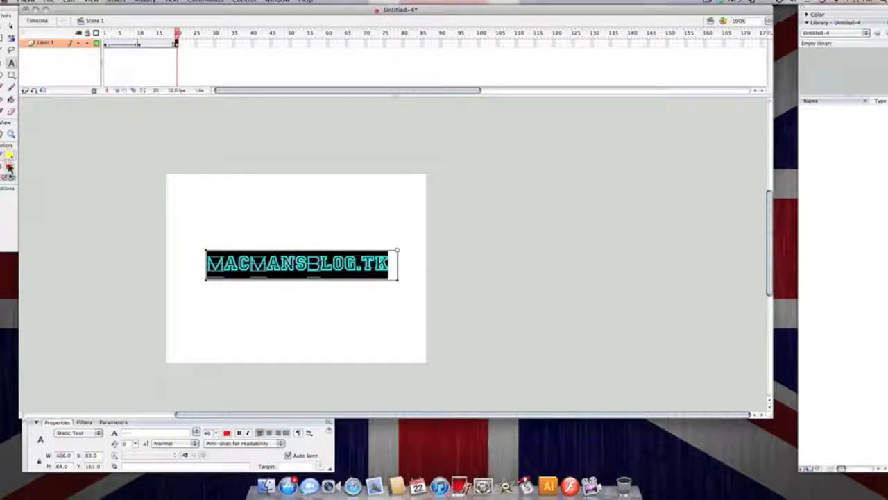
{"action": "left_click", "coordinate": [7, 157]}
{"action": "left_click", "coordinate": [8, 188]}
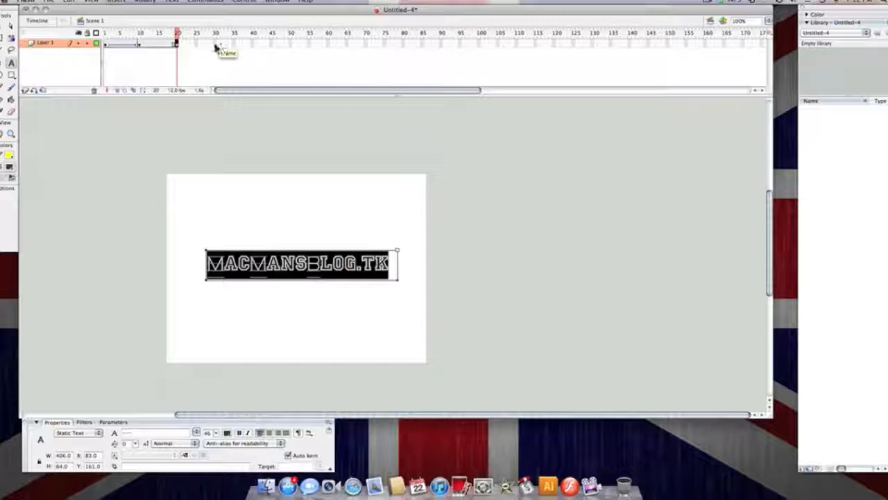
Apply a motion tween between the keyframes at frames 10 and 20
{"action": "left_click", "coordinate": [158, 43]}
{"action": "left_click", "coordinate": [142, 435]}
{"action": "left_click", "coordinate": [145, 442]}
Insert a keyframe at frame 30, colour the whole text there blue and deselect it
{"action": "left_click", "coordinate": [199, 44]}
{"action": "left_click", "coordinate": [214, 43]}
{"action": "key", "text": "F6"}
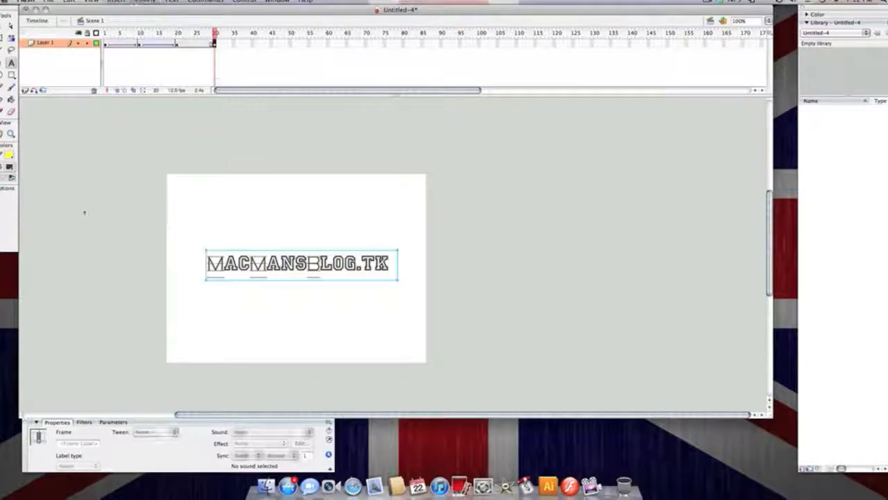
{"action": "left_click_drag", "start_coordinate": [208, 263], "coordinate": [390, 264]}
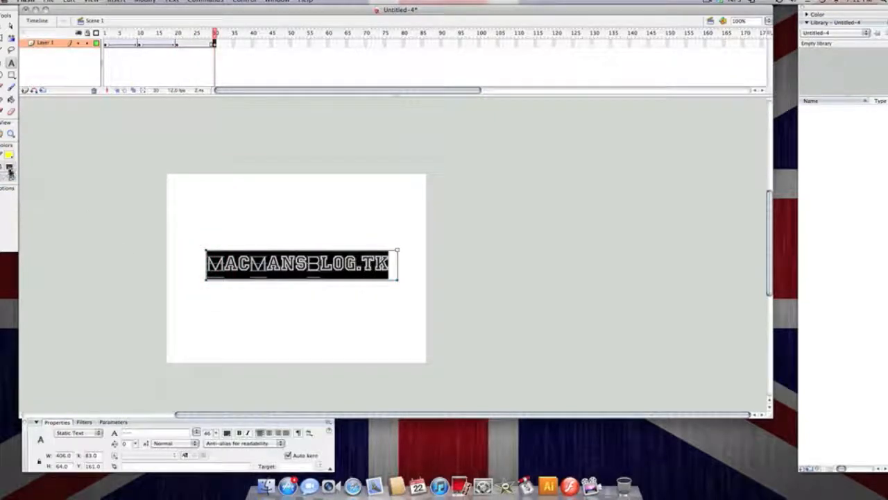
{"action": "left_click", "coordinate": [10, 167]}
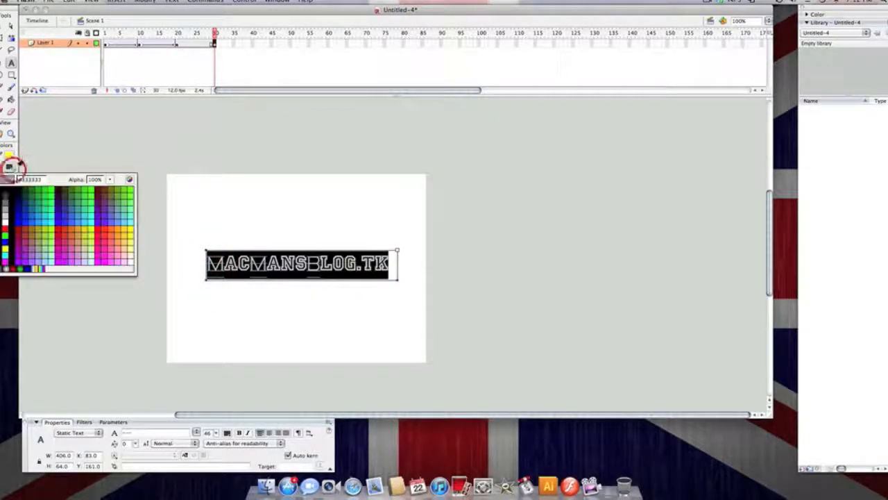
{"action": "left_click", "coordinate": [2, 221]}
{"action": "left_click", "coordinate": [10, 169]}
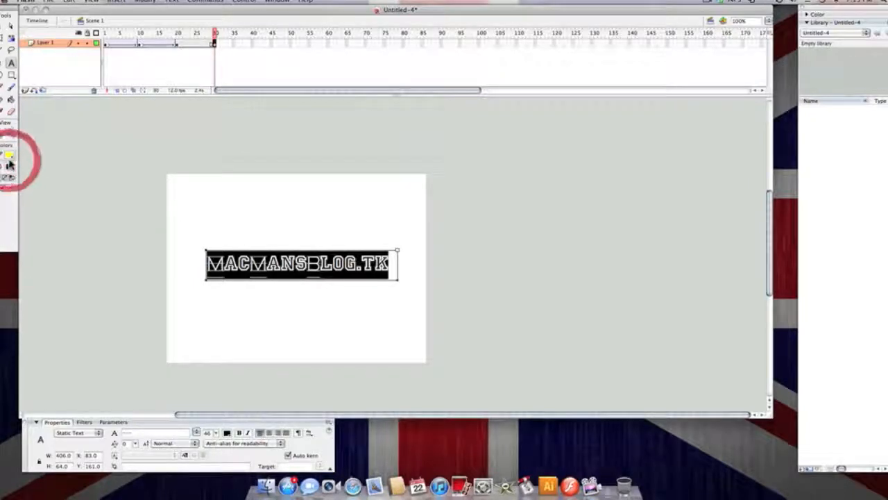
{"action": "left_click", "coordinate": [10, 236]}
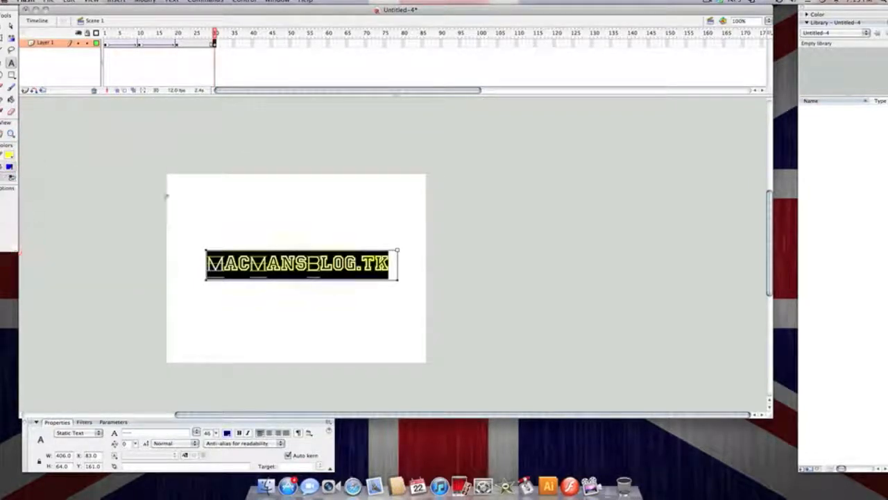
{"action": "left_click", "coordinate": [162, 192]}
Apply a motion tween between the keyframes at frames 20 and 30
{"action": "left_click", "coordinate": [200, 44]}
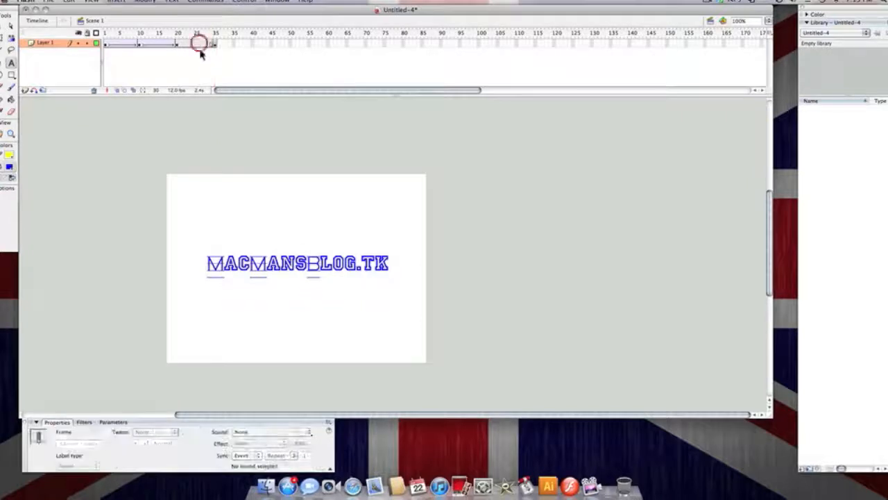
{"action": "left_click", "coordinate": [158, 433]}
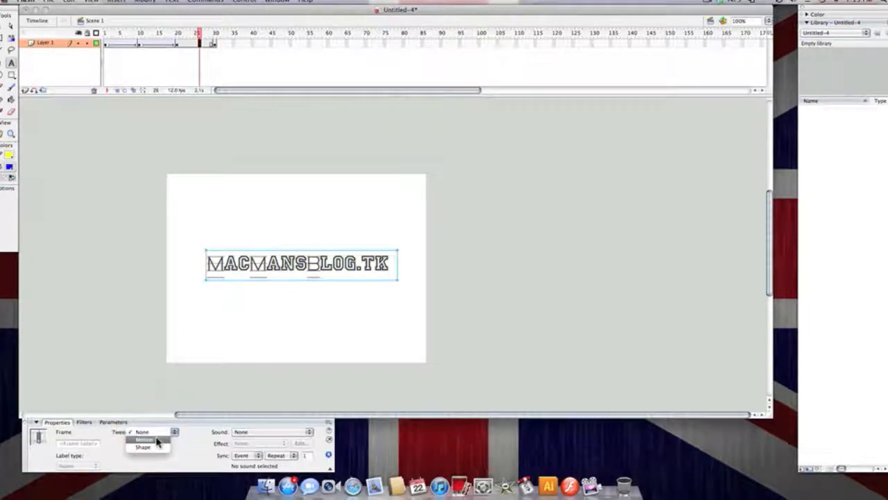
{"action": "left_click", "coordinate": [154, 442]}
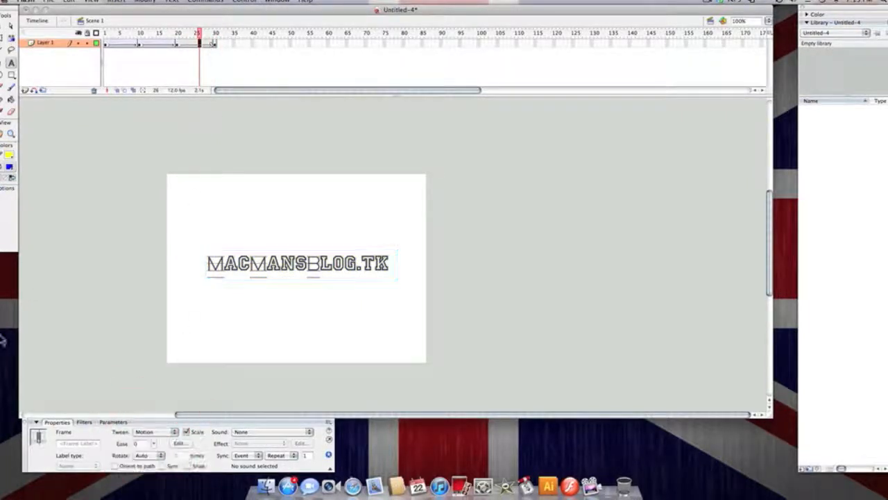
Insert a keyframe at frame 40, colour the whole text there yellow and deselect it
{"action": "left_click", "coordinate": [254, 45]}
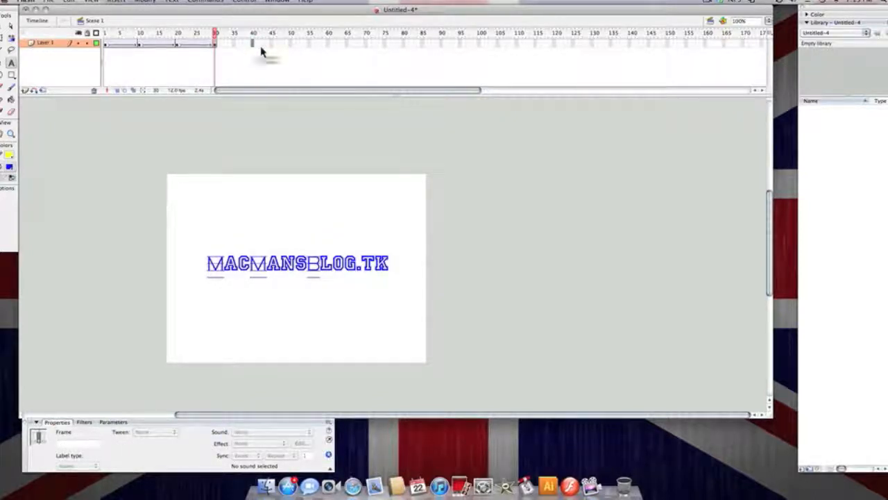
{"action": "key", "text": "F6"}
{"action": "left_click", "coordinate": [156, 432]}
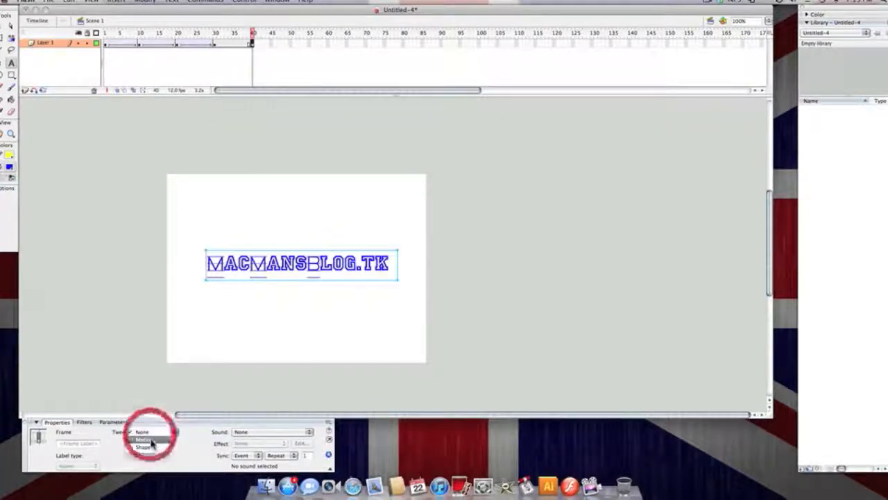
{"action": "left_click", "coordinate": [150, 441]}
{"action": "left_click_drag", "start_coordinate": [209, 262], "coordinate": [393, 266]}
{"action": "left_click", "coordinate": [17, 171]}
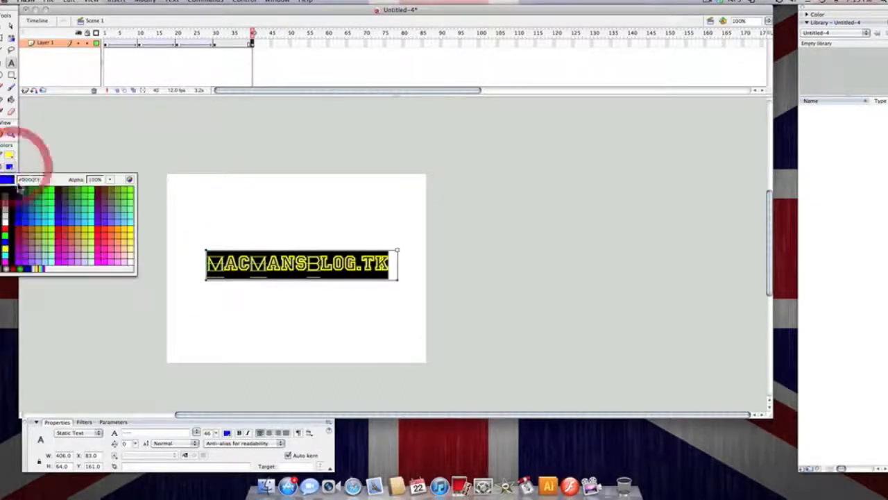
{"action": "left_click", "coordinate": [7, 247]}
{"action": "left_click", "coordinate": [225, 211]}
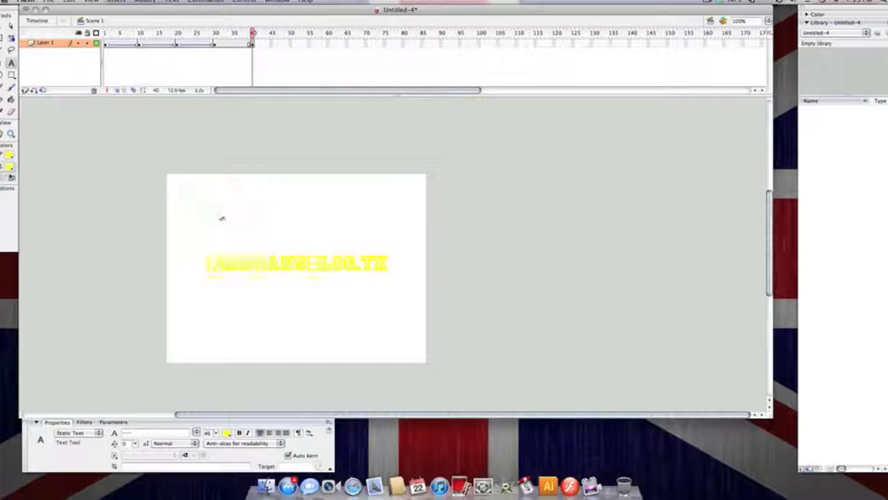
Apply a motion tween between the keyframes at frames 30 and 40, and play the animation from the first frame
{"action": "left_click", "coordinate": [234, 43]}
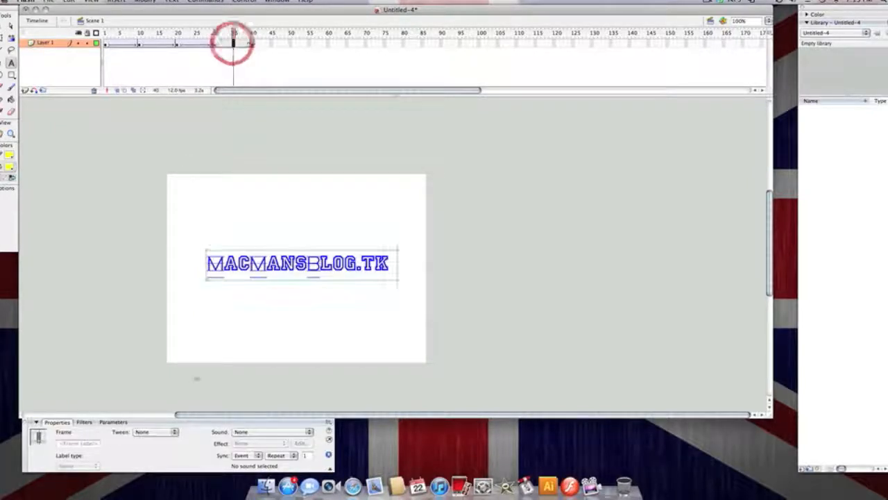
{"action": "left_click", "coordinate": [173, 435]}
{"action": "left_click", "coordinate": [149, 451]}
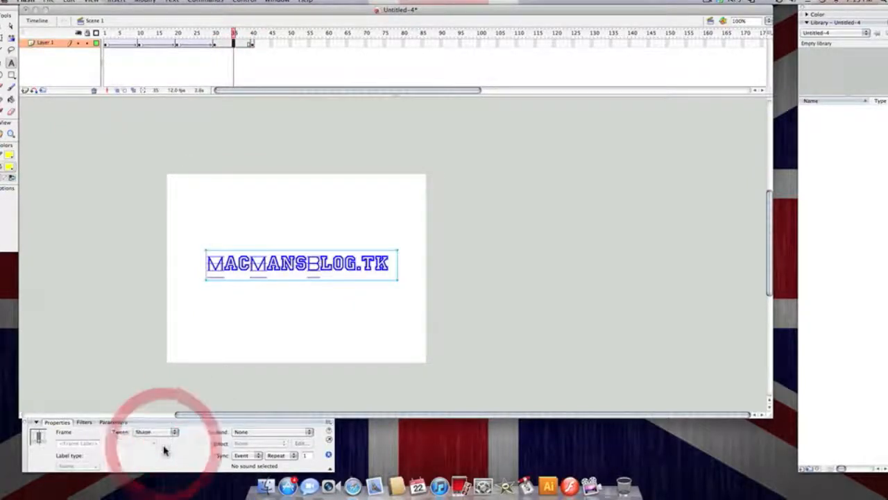
{"action": "left_click", "coordinate": [162, 433]}
{"action": "left_click", "coordinate": [149, 423]}
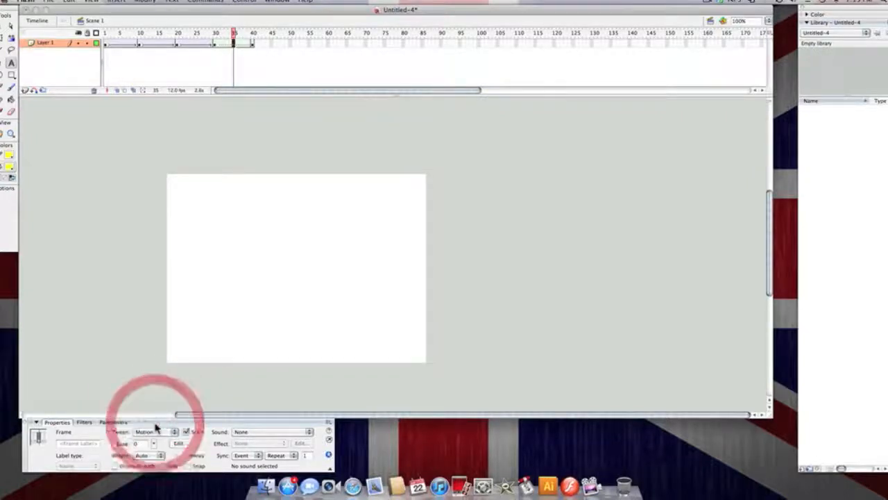
{"action": "left_click", "coordinate": [101, 43]}
{"action": "key", "text": "Return"}
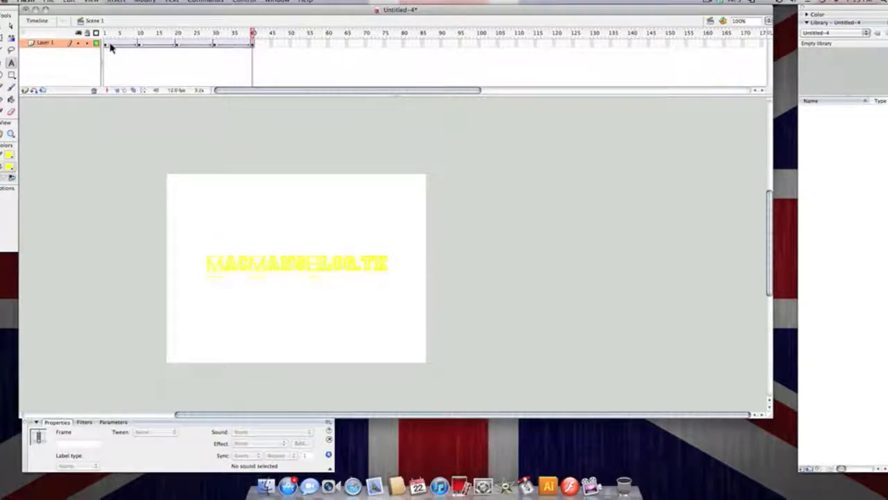
Save the document as TEST.fla in Flash 8 Document format on the FreeAgent GoFlex Drive
{"action": "left_click", "coordinate": [52, 2]}
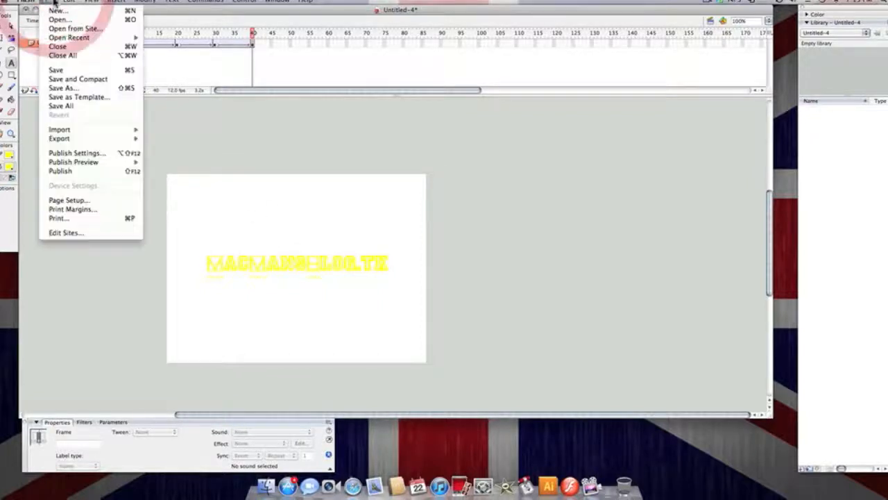
{"action": "left_click", "coordinate": [72, 91]}
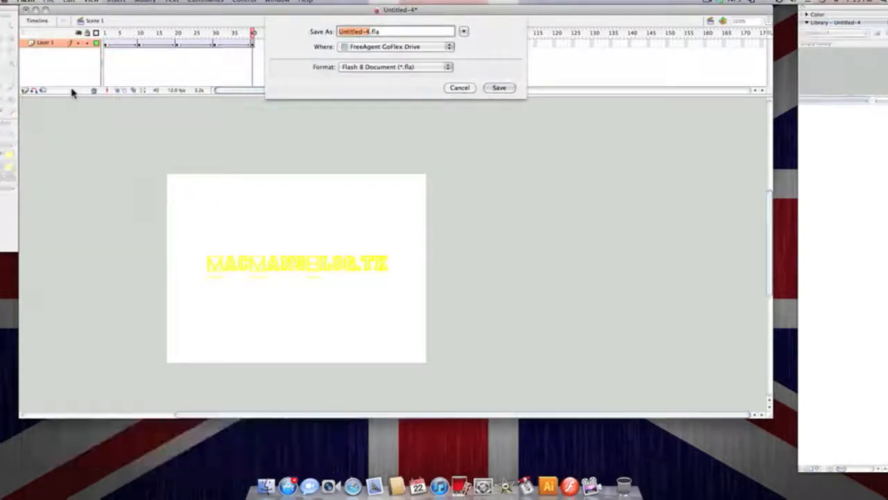
{"action": "type", "text": "TEST"}
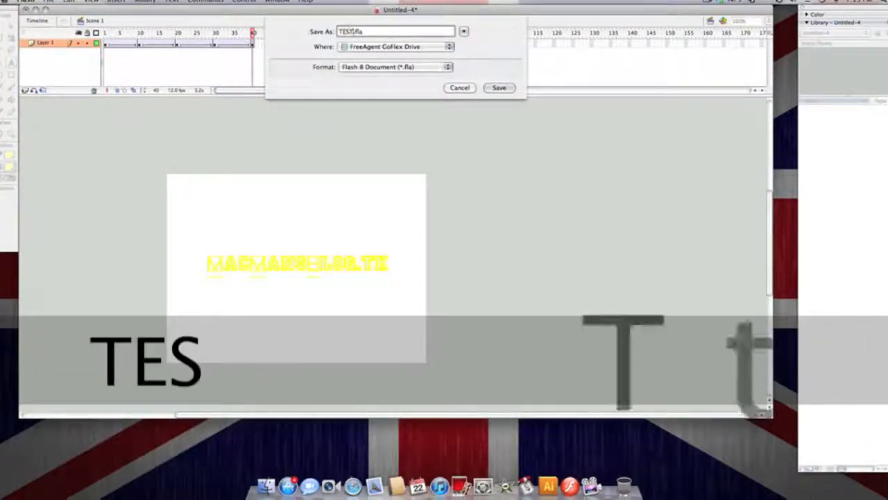
{"action": "key", "text": "Return"}
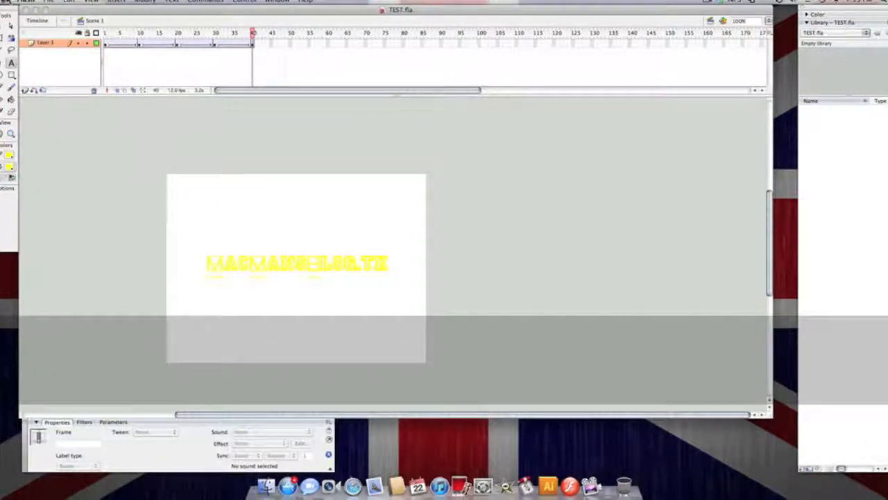
Start exporting the animation as a Flash Movie named TEST MOVIE.swf on the FreeAgent GoFlex Drive
{"action": "left_click", "coordinate": [50, 2]}
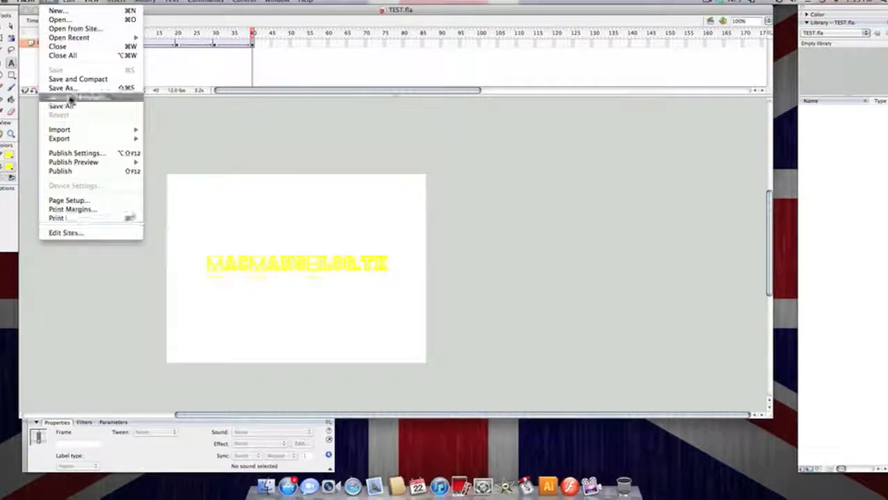
{"action": "mouse_move", "coordinate": [57, 142]}
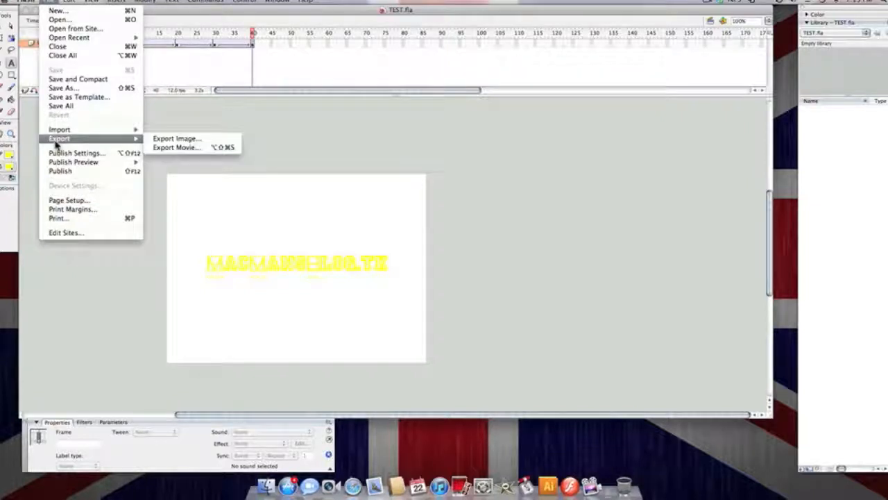
{"action": "left_click", "coordinate": [173, 147]}
{"action": "type", "text": "1EST M"}
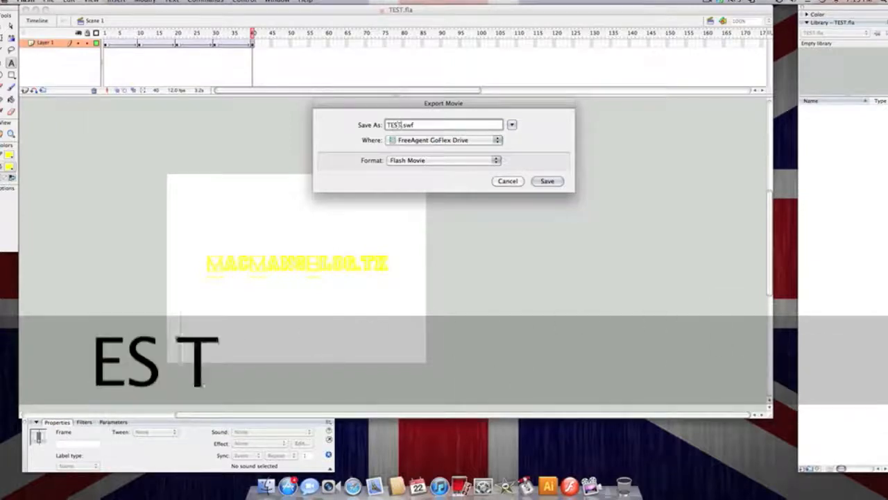
{"action": "type", "text": "OVIE"}
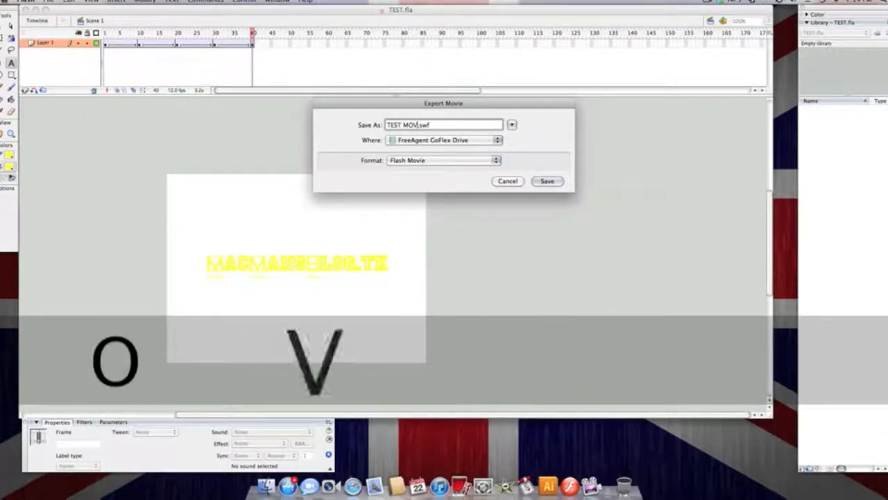
{"action": "key", "text": "Return"}
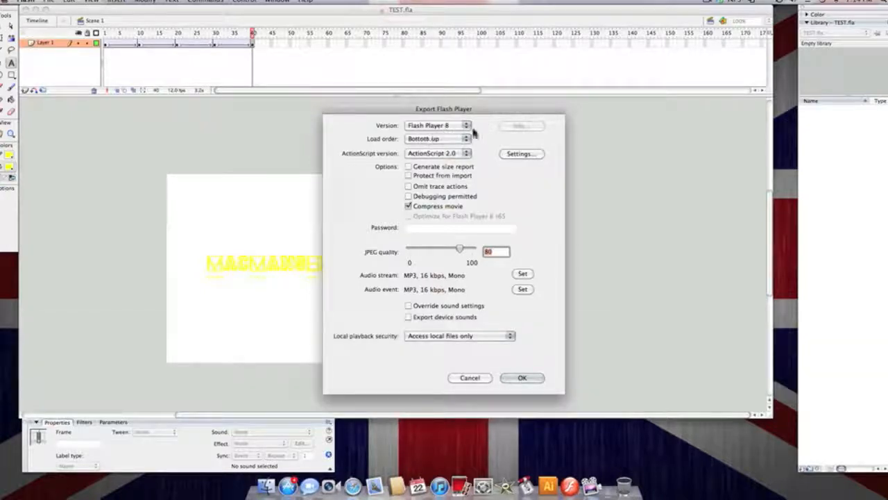
Keep Flash Player 8 and the Bottom up load order in the export settings and complete the export
{"action": "left_click", "coordinate": [446, 126]}
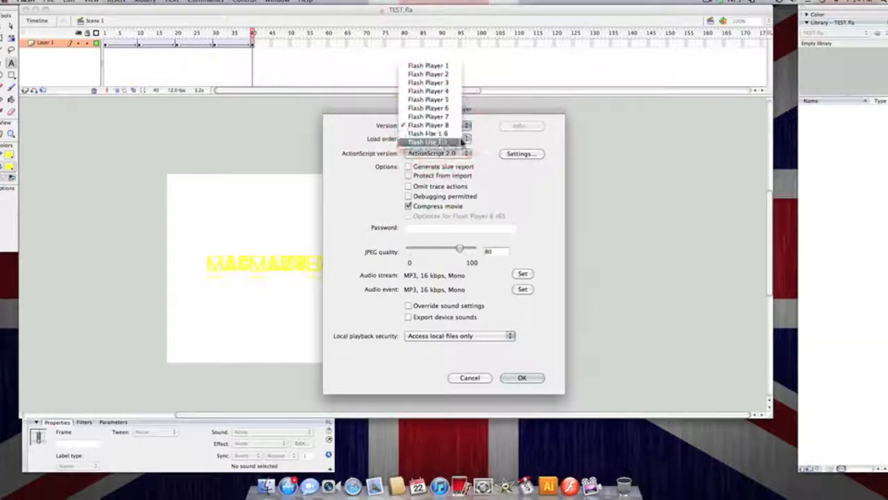
{"action": "left_click", "coordinate": [451, 126]}
{"action": "left_click", "coordinate": [466, 139]}
{"action": "left_click", "coordinate": [483, 142]}
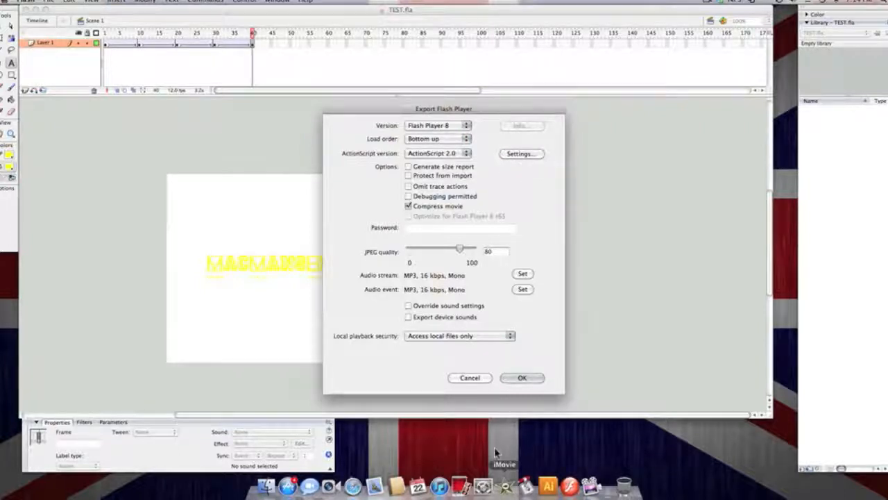
{"action": "left_click", "coordinate": [521, 377]}
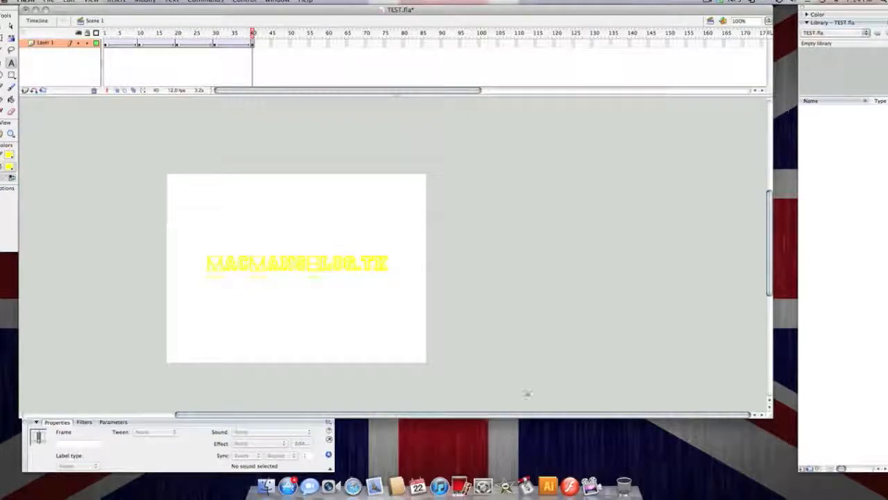
Switch to Finder and search the FreeAgent GoFlex Drive for TEST MOVIE
{"action": "left_click", "coordinate": [267, 486]}
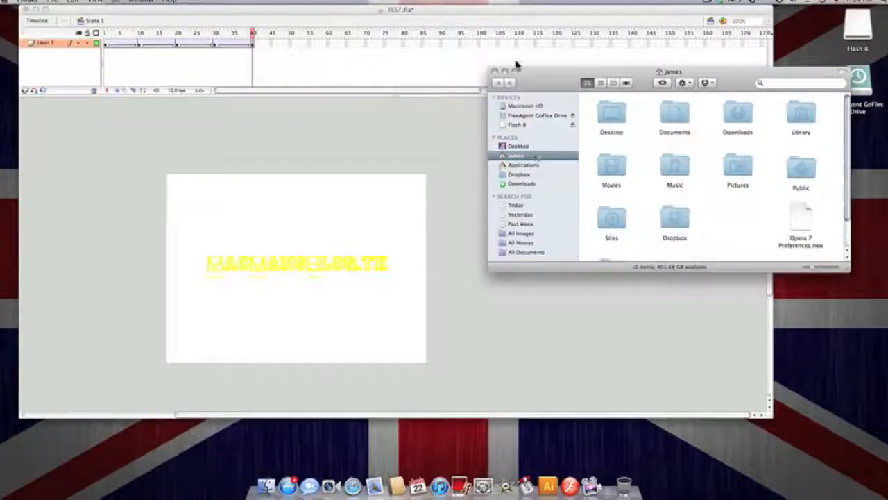
{"action": "left_click", "coordinate": [530, 115]}
{"action": "left_click", "coordinate": [787, 82]}
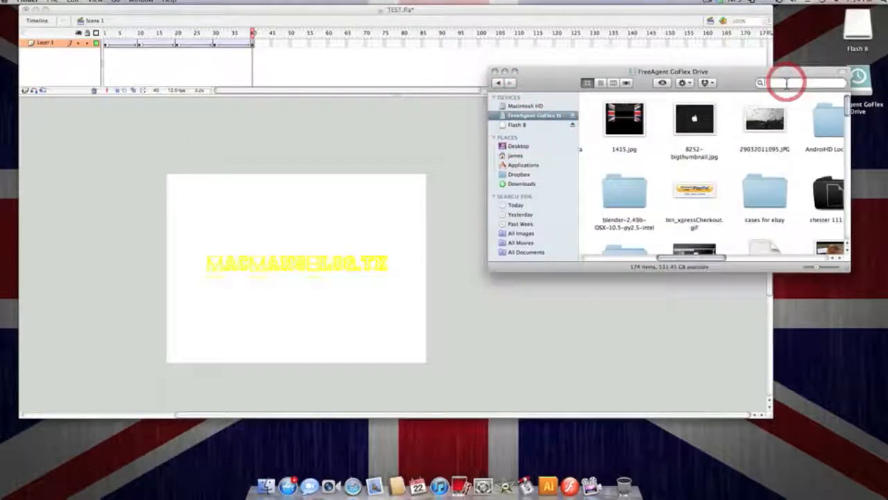
{"action": "type", "text": "TES"}
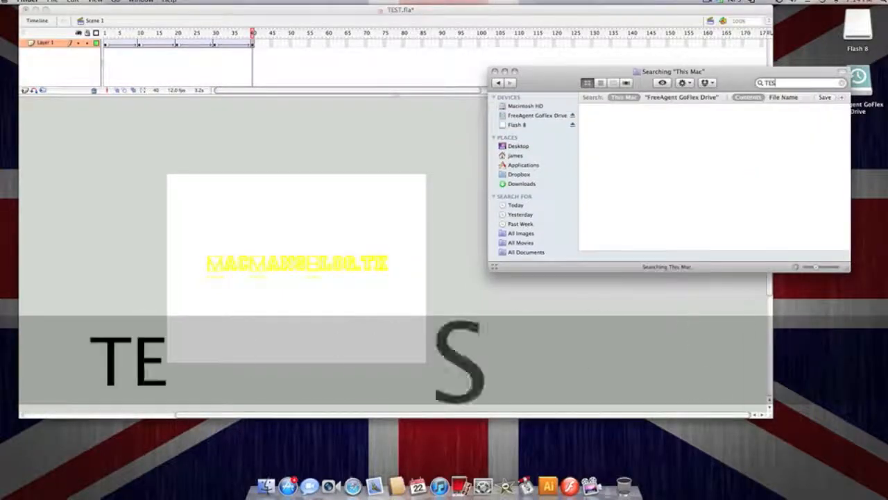
{"action": "type", "text": "T MOVIE"}
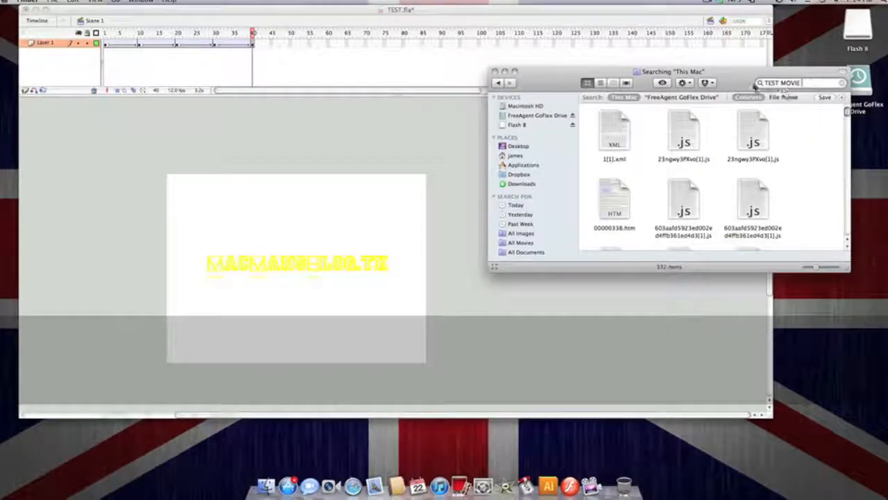
{"action": "left_click", "coordinate": [699, 96]}
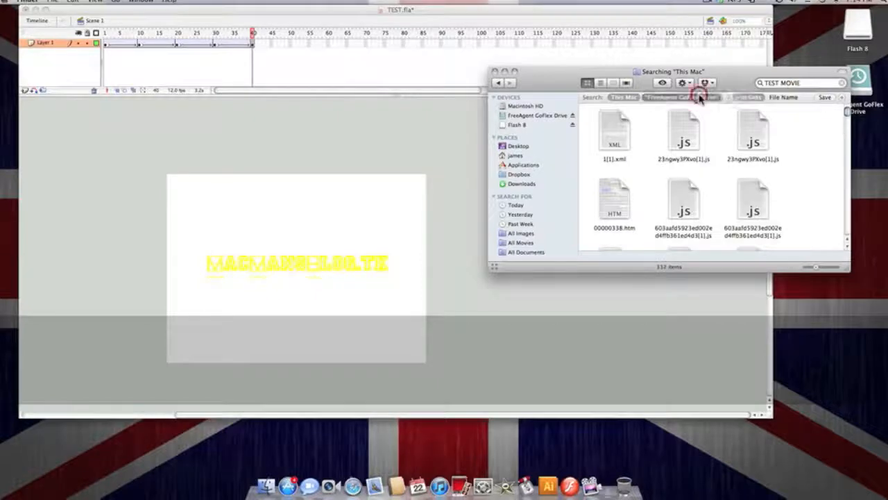
Reposition the Finder window and open TEST MOVIE.swf from the search results to play it
{"action": "left_click_drag", "start_coordinate": [731, 74], "coordinate": [540, 12]}
{"action": "left_click_drag", "start_coordinate": [655, 52], "coordinate": [656, 148]}
{"action": "double_click", "coordinate": [563, 54]}
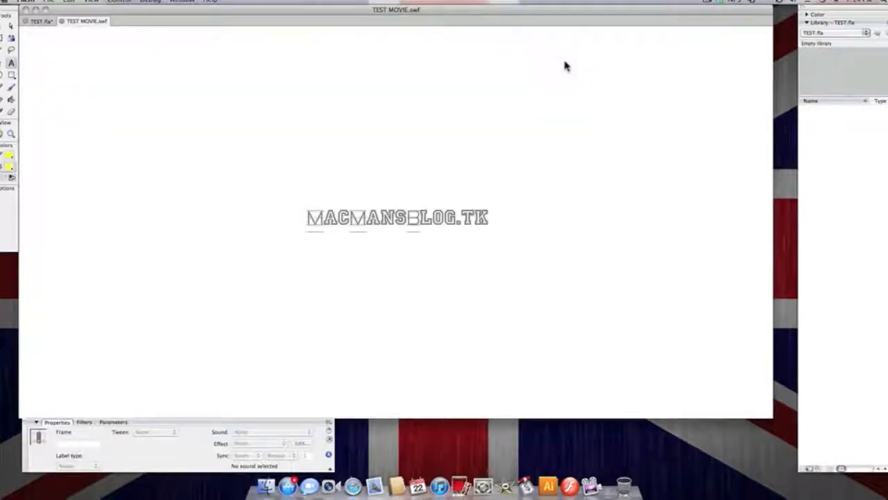